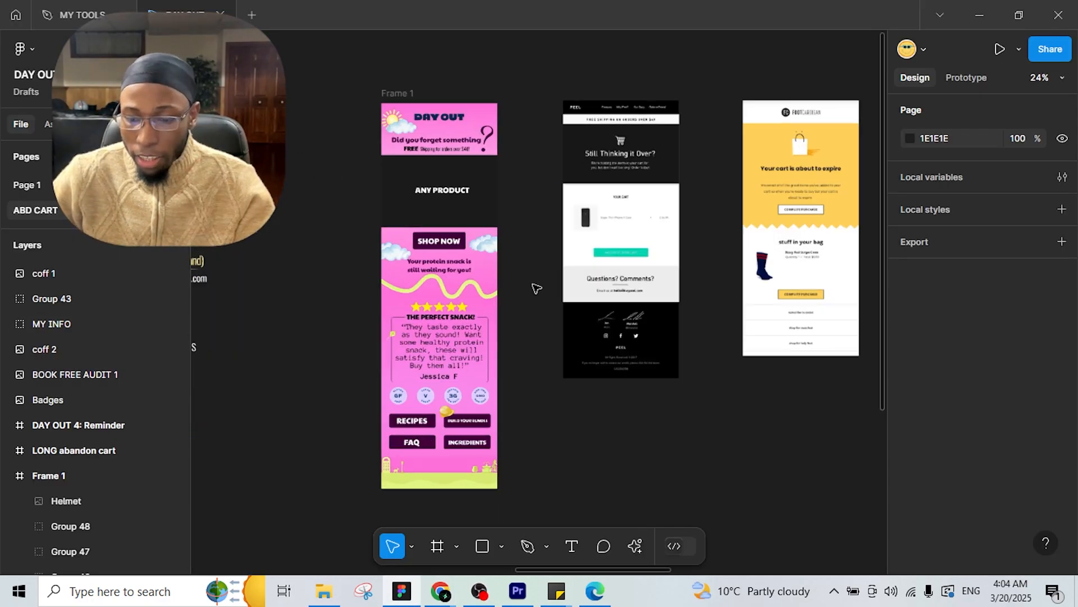
# Step: Examine the abandoned cart email designs on the canvas and the steps in the dynamic abandon cart PDF guide
pyautogui.scroll(3, 533, 287)
pyautogui.scroll(2, 474, 204)
pyautogui.hscroll(1, 502, 235)
pyautogui.moveTo(493, 247); pyautogui.dragTo(484, 245)
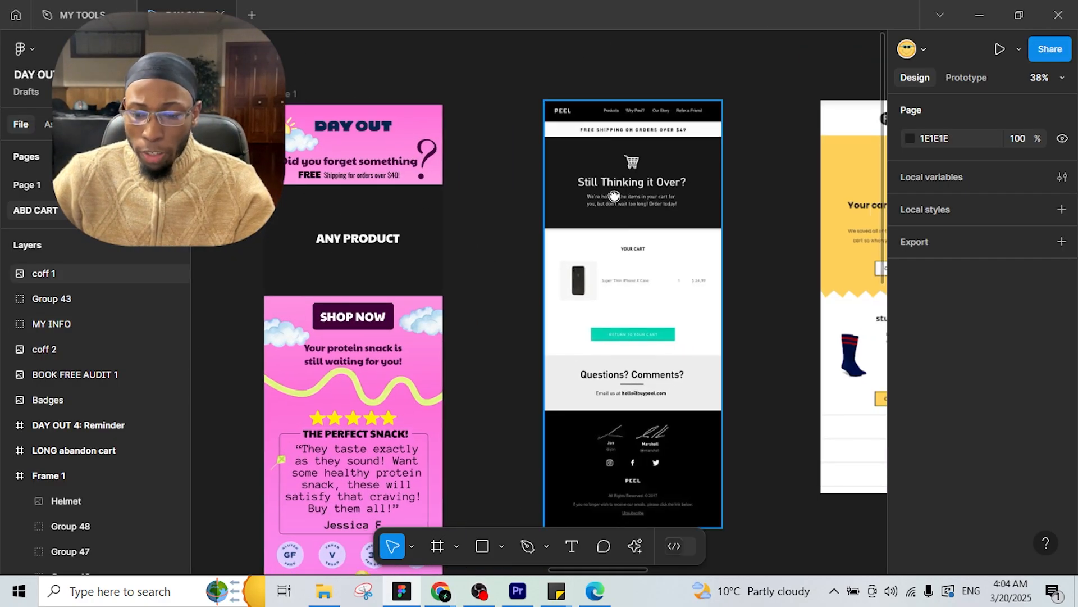
pyautogui.moveTo(726, 199); pyautogui.dragTo(464, 183)
pyautogui.moveTo(426, 281); pyautogui.dragTo(846, 250)
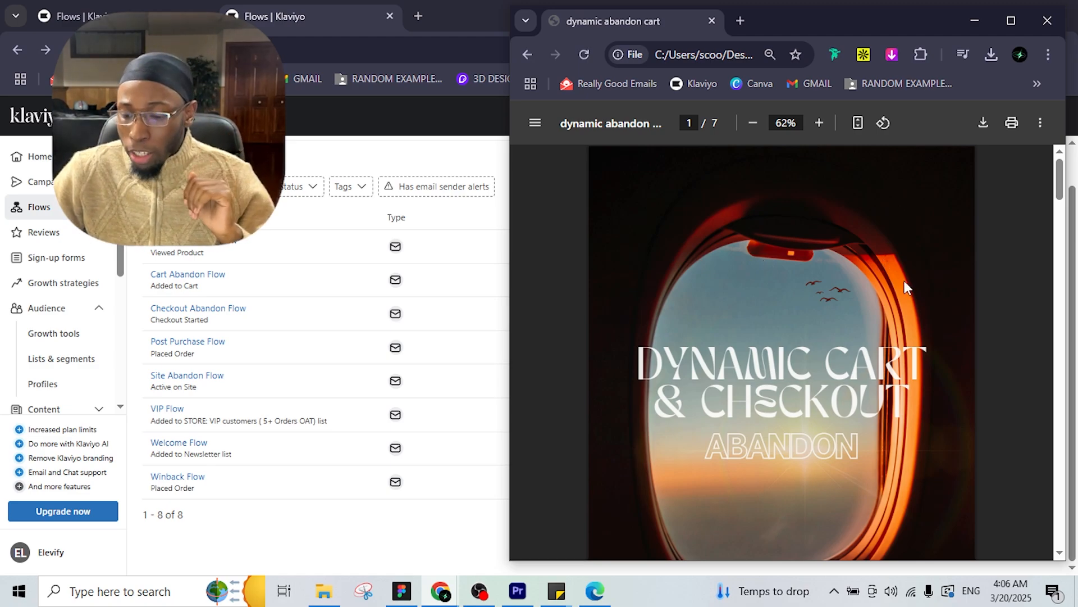
pyautogui.moveTo(1060, 178); pyautogui.dragTo(1060, 391)
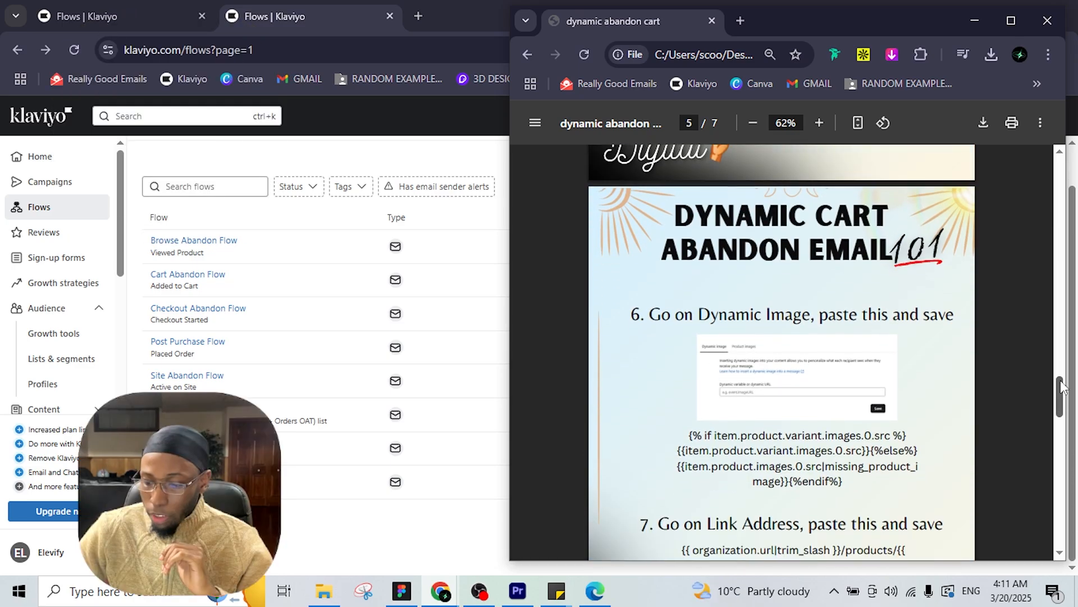
pyautogui.moveTo(1060, 405); pyautogui.dragTo(1060, 449)
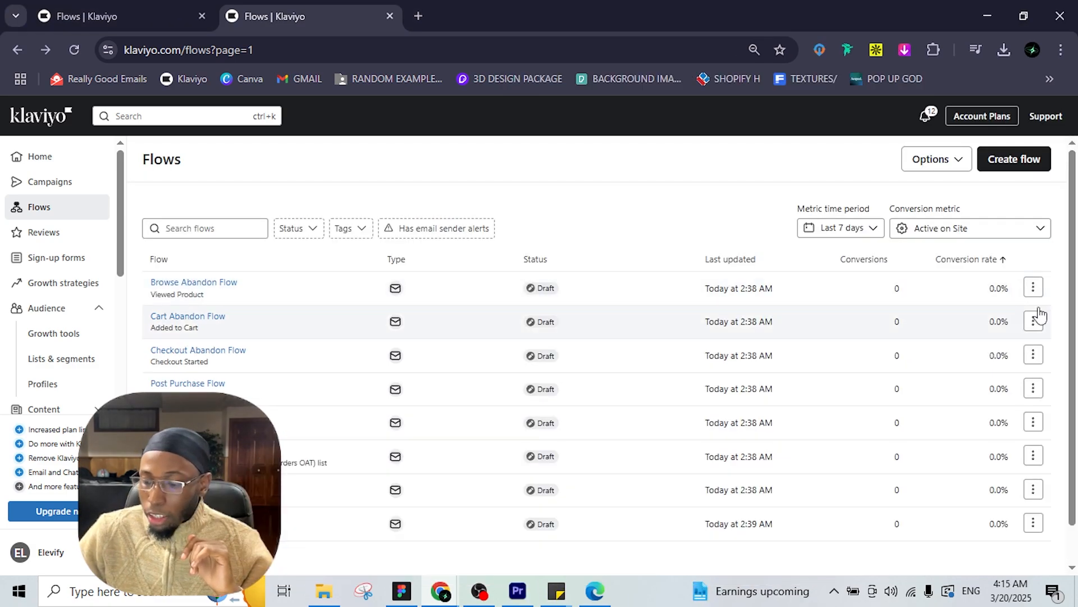
# Step: Start a new flow, search the flow templates for "abandon", and open the Abandoned Cart Reminder with the Shopify Added to Cart trigger
pyautogui.click(1013, 159)
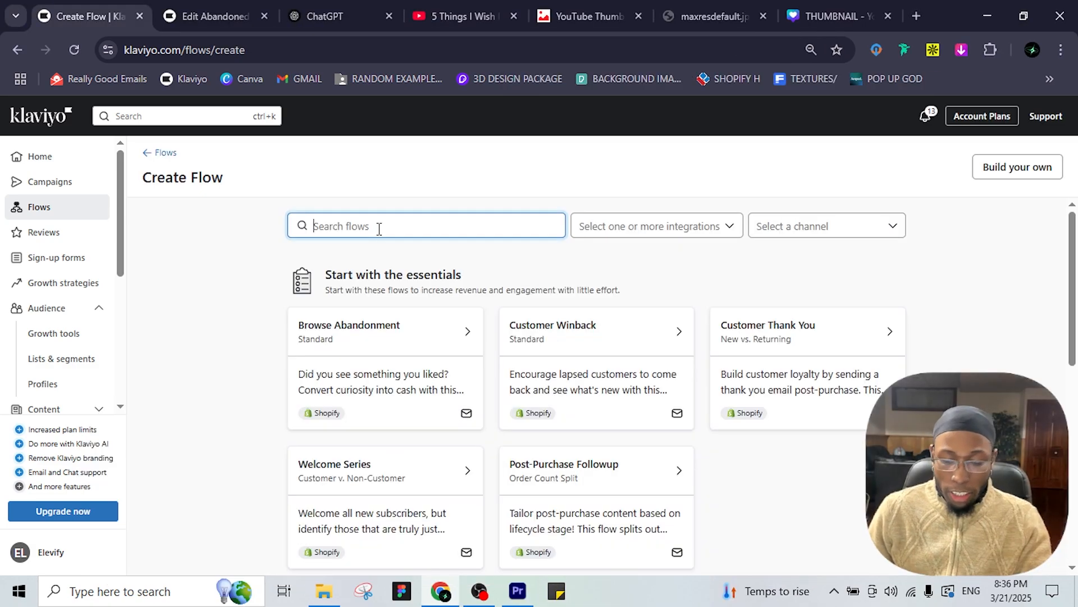
pyautogui.write('abandon')
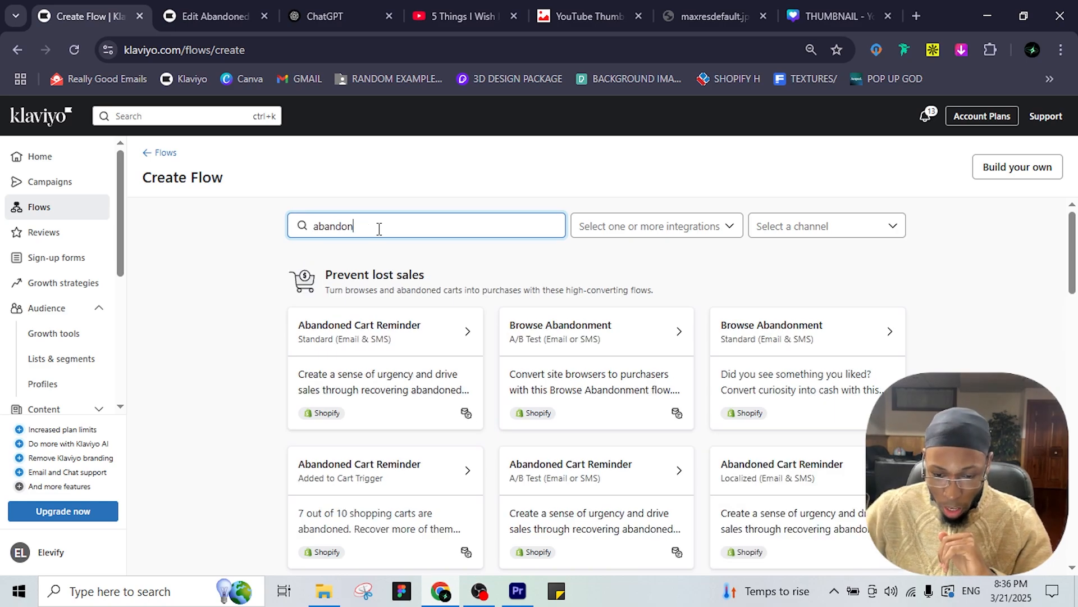
pyautogui.scroll(-1, 567, 342)
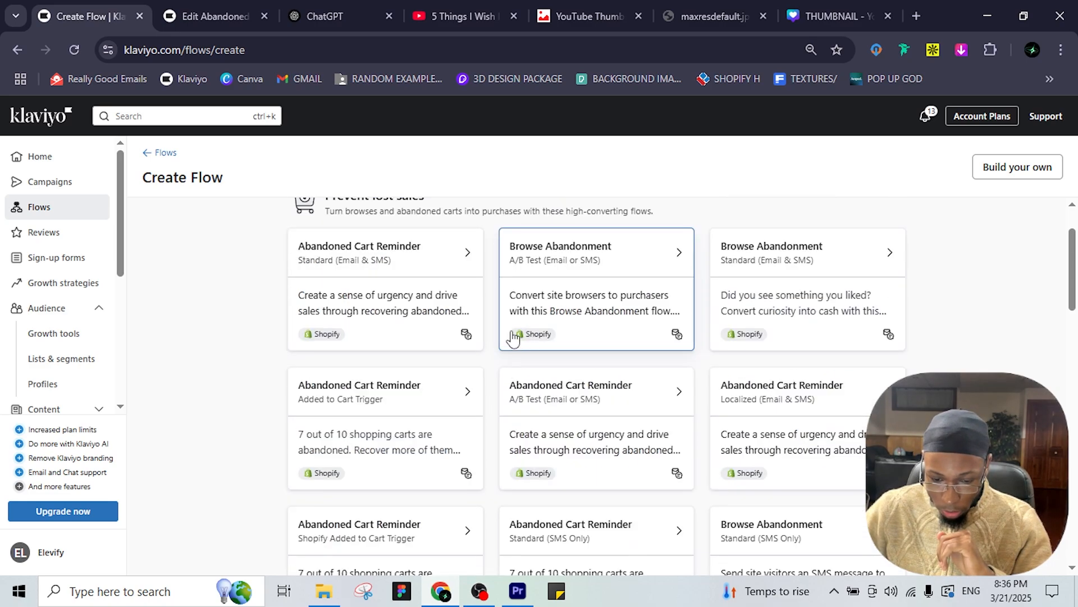
pyautogui.scroll(-1, 405, 444)
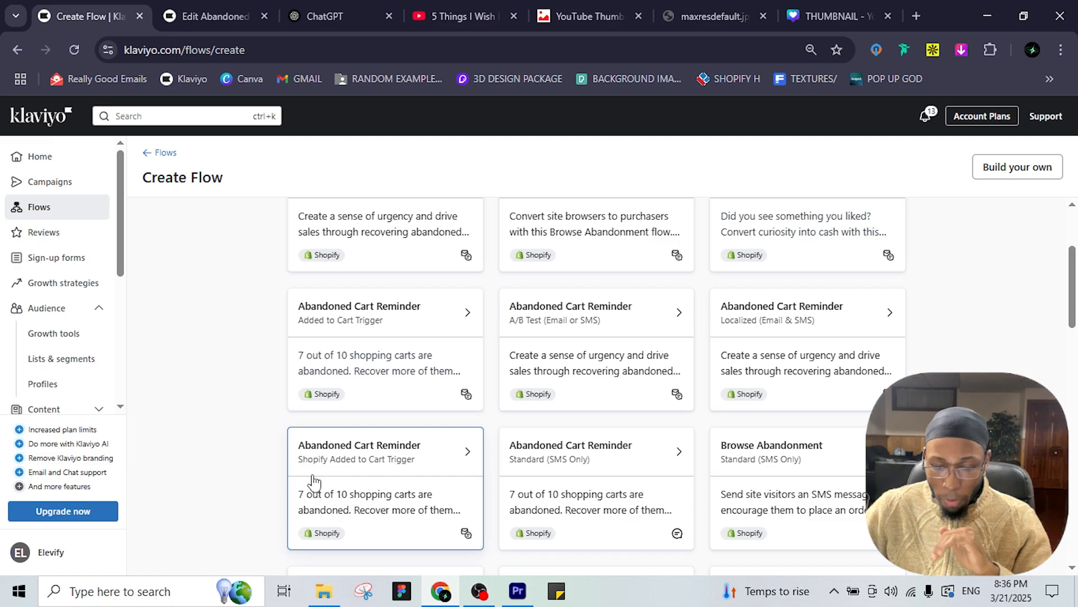
pyautogui.click(395, 456)
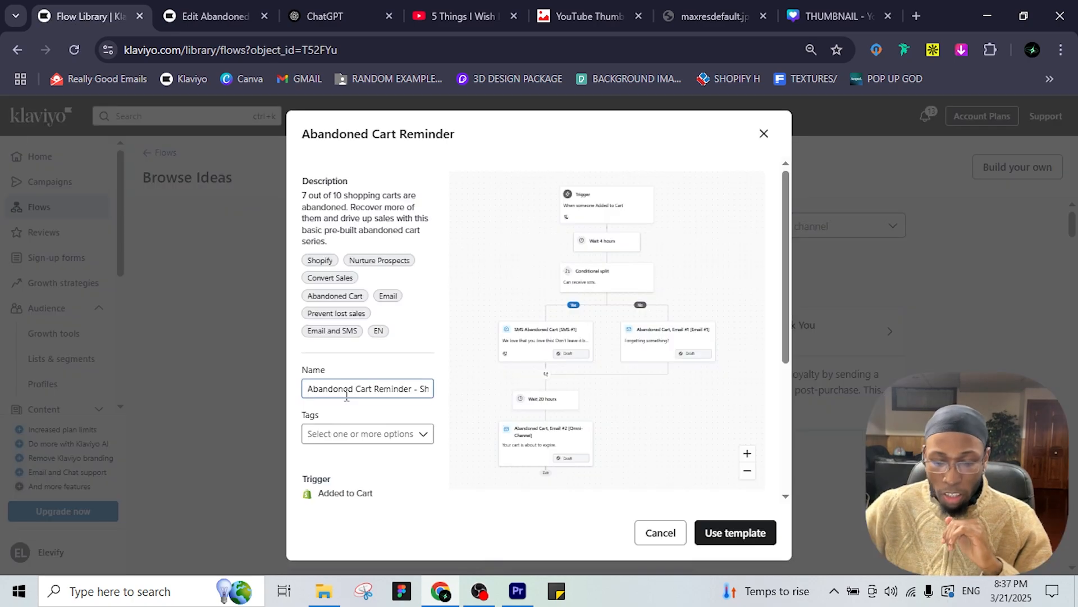
# Step: Name the flow "Dynamic abandon cart" and create it from the template
pyautogui.click(346, 395)
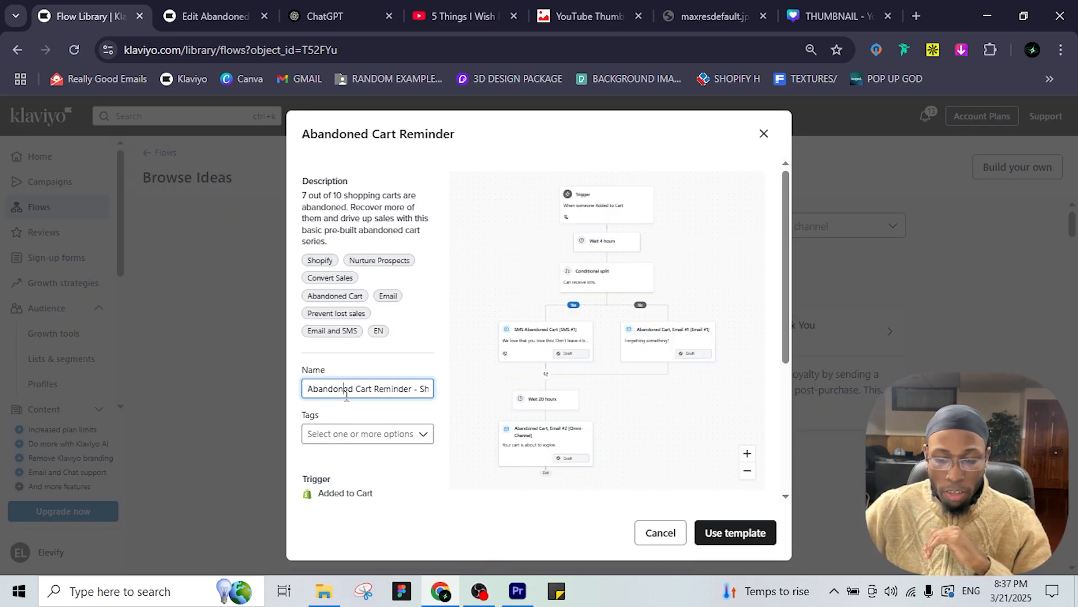
pyautogui.tripleClick(347, 395)
pyautogui.write('Dynamic abandon cart')
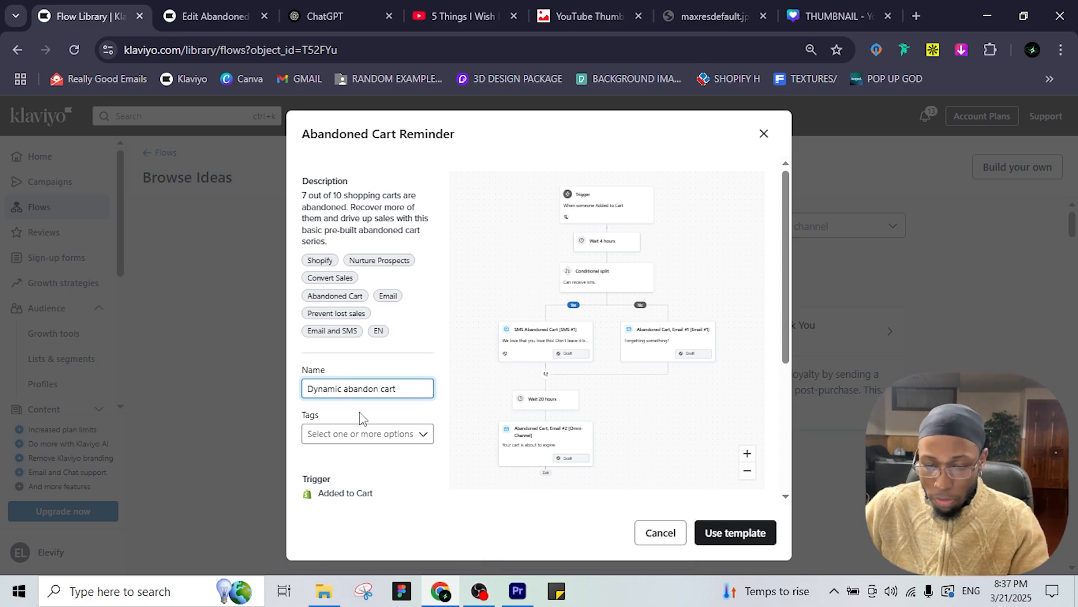
pyautogui.click(733, 532)
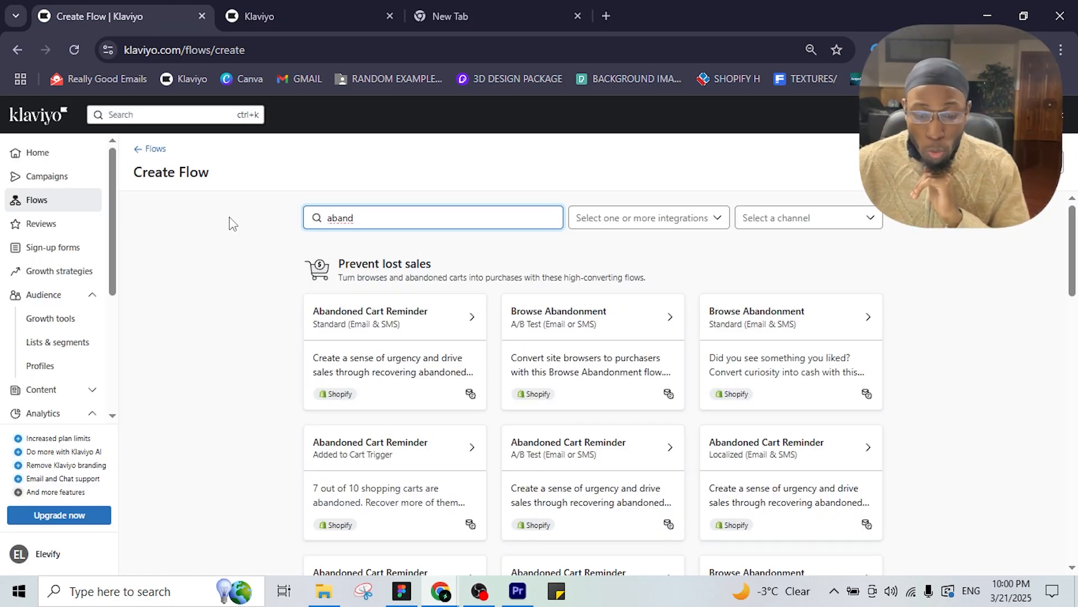
pyautogui.scroll(-2, 402, 366)
pyautogui.scroll(2, 402, 362)
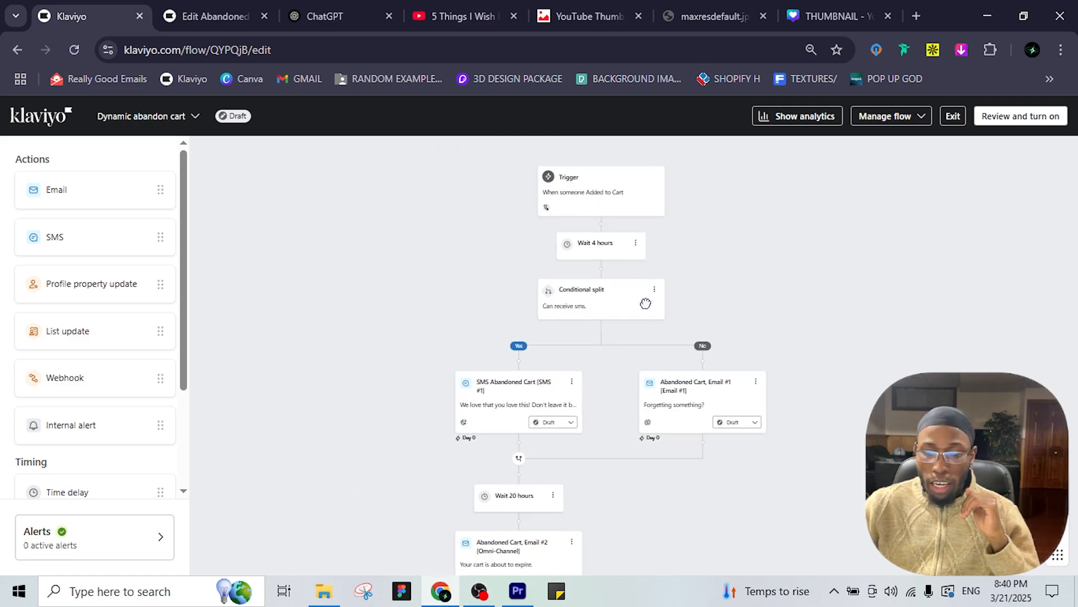
# Step: Delete the Abandoned Cart Email #2 and the 20-hour wait from the end of the flow
pyautogui.moveTo(646, 303); pyautogui.dragTo(627, 291)
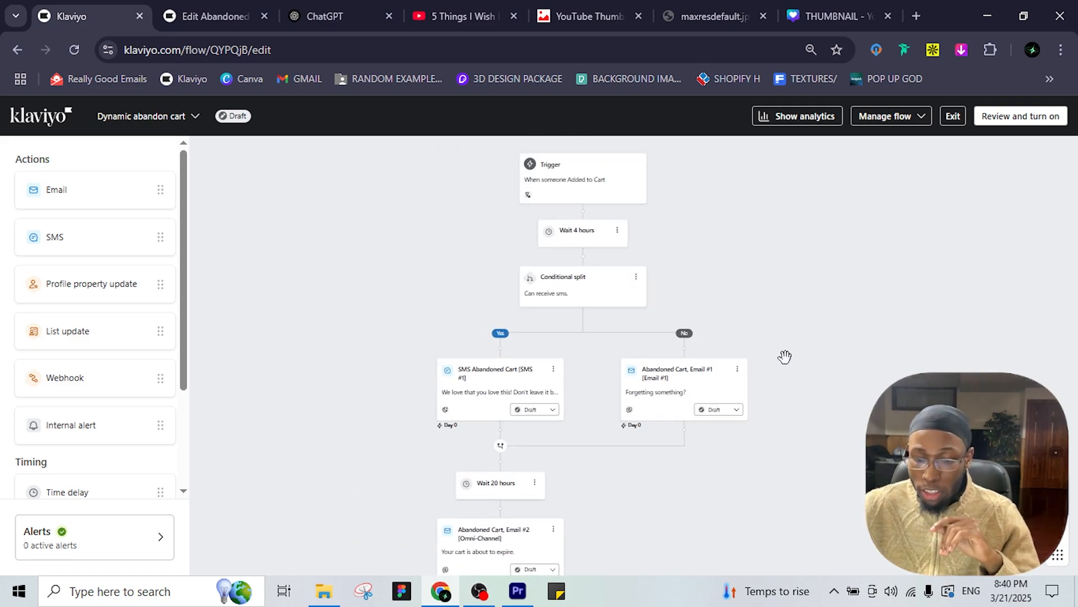
pyautogui.moveTo(696, 289); pyautogui.dragTo(693, 243)
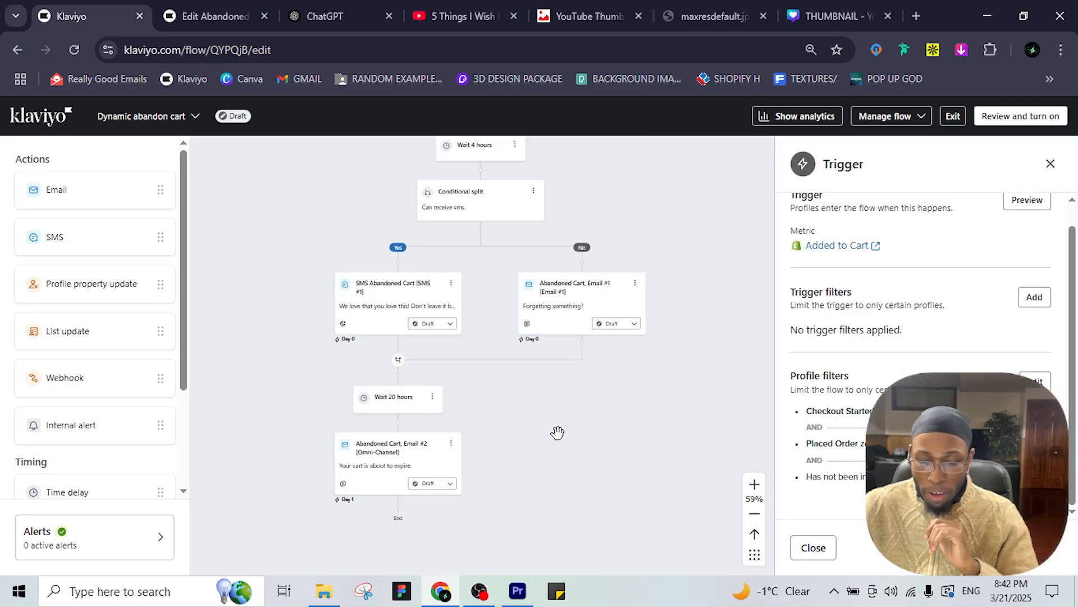
pyautogui.click(451, 443)
pyautogui.click(474, 510)
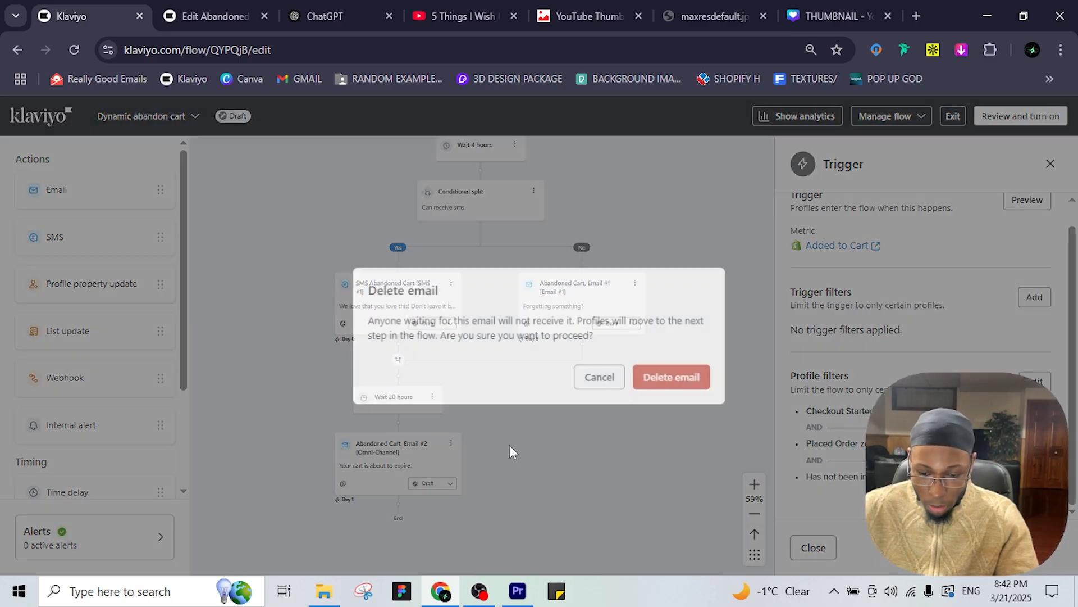
pyautogui.click(711, 383)
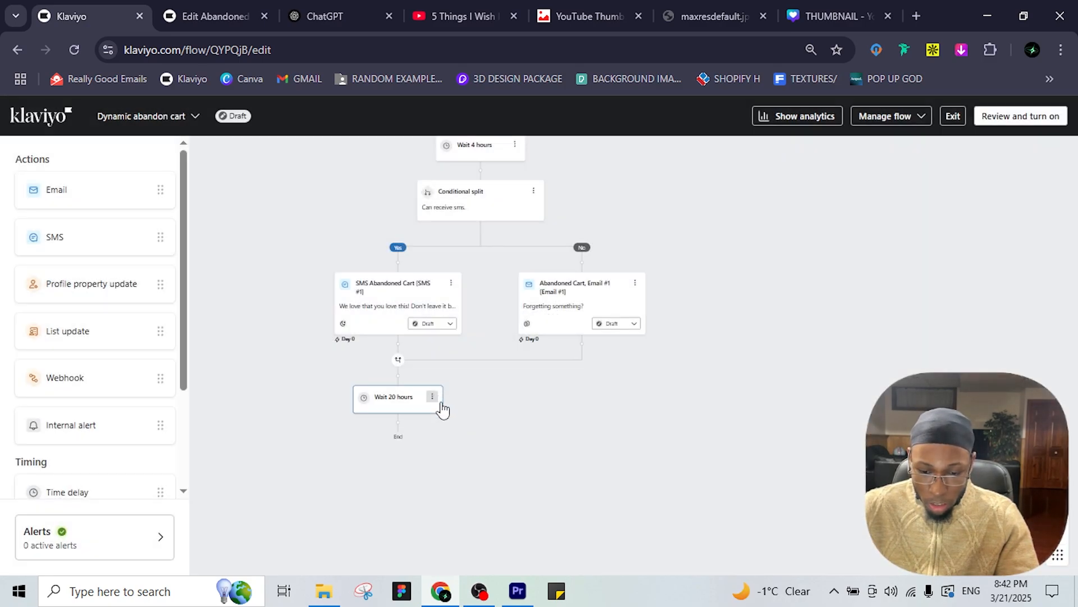
pyautogui.click(432, 397)
pyautogui.click(451, 429)
pyautogui.click(660, 385)
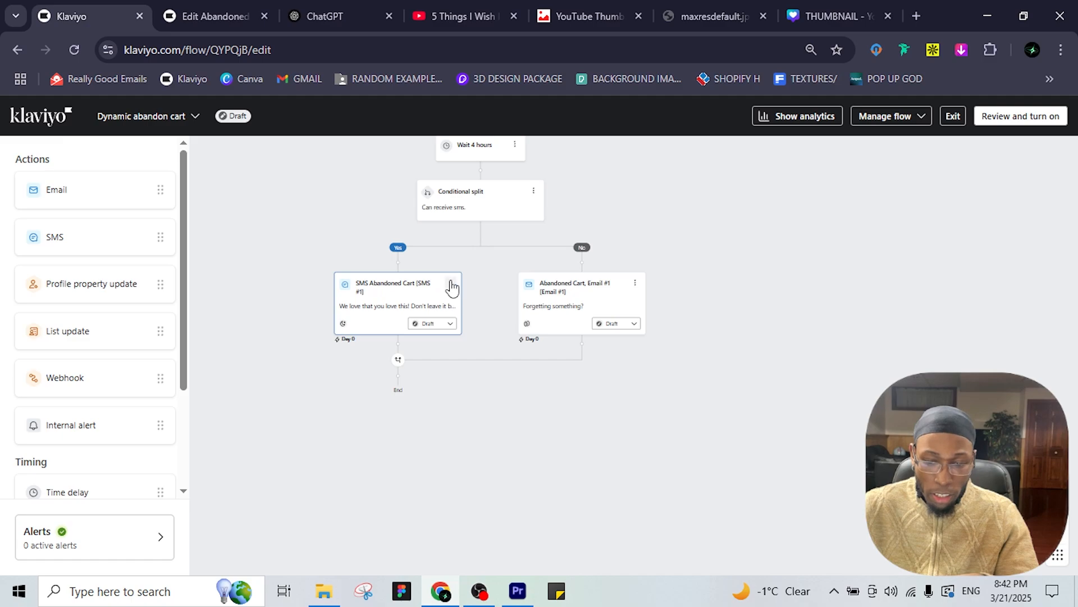
# Step: Delete the abandoned cart SMS, and remove the conditional split by deleting its Yes path
pyautogui.click(451, 283)
pyautogui.click(471, 332)
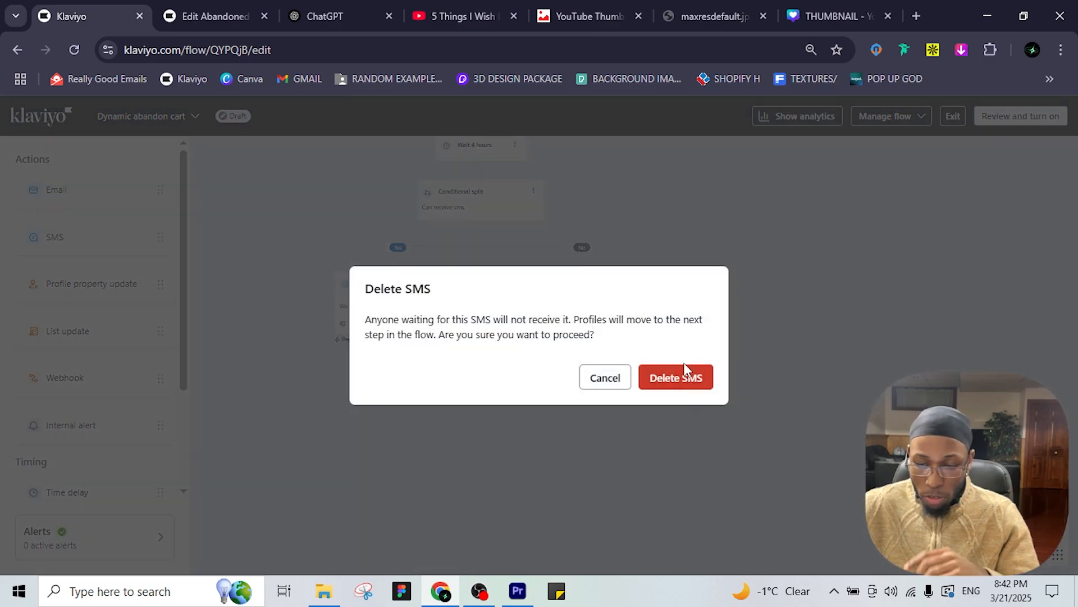
pyautogui.click(675, 376)
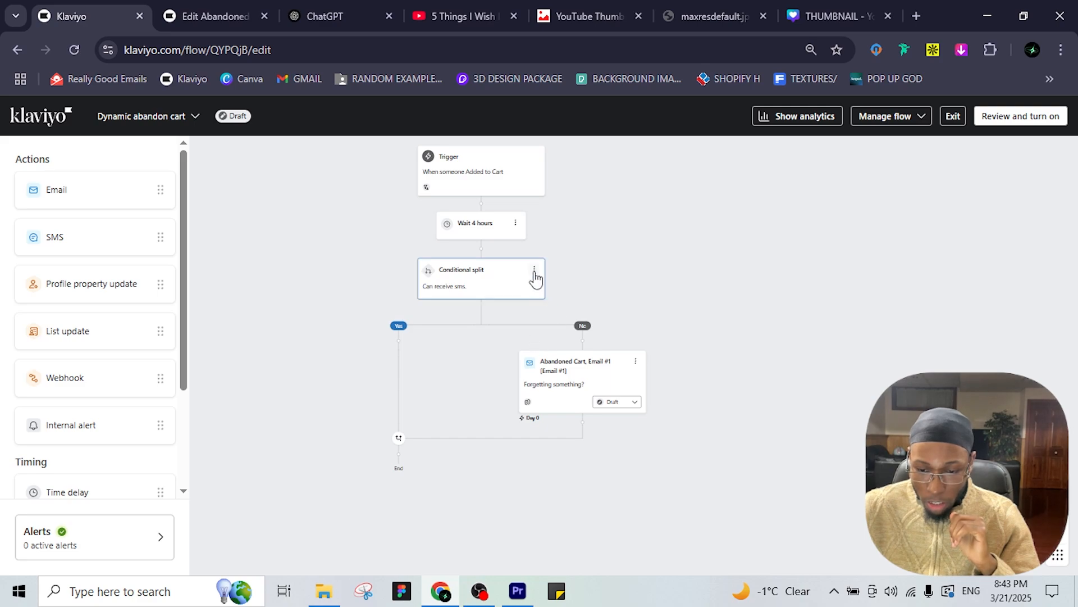
pyautogui.click(534, 272)
pyautogui.click(554, 306)
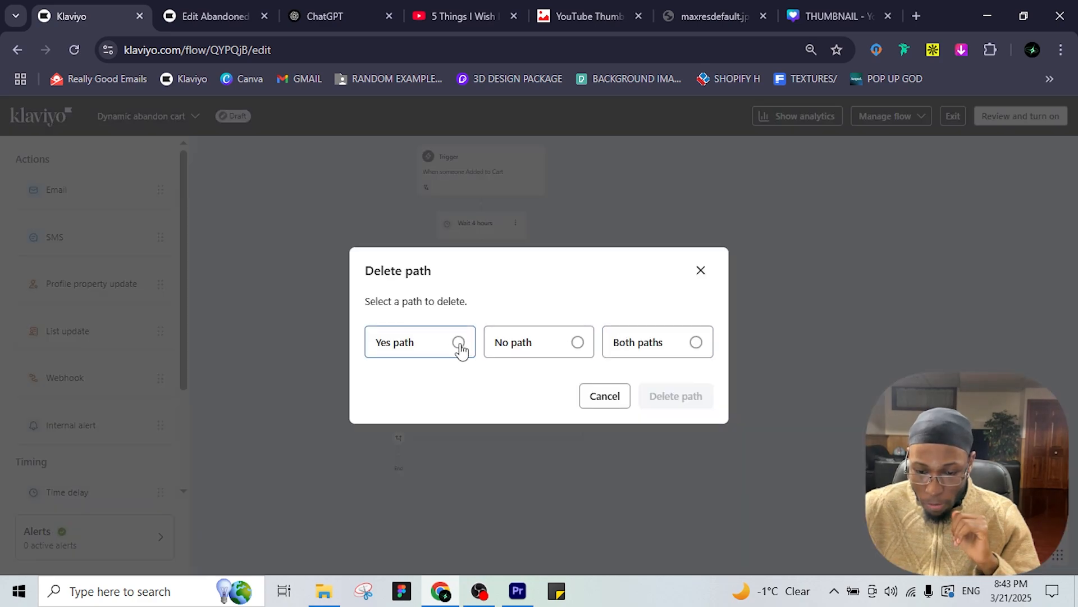
pyautogui.click(459, 343)
pyautogui.click(696, 409)
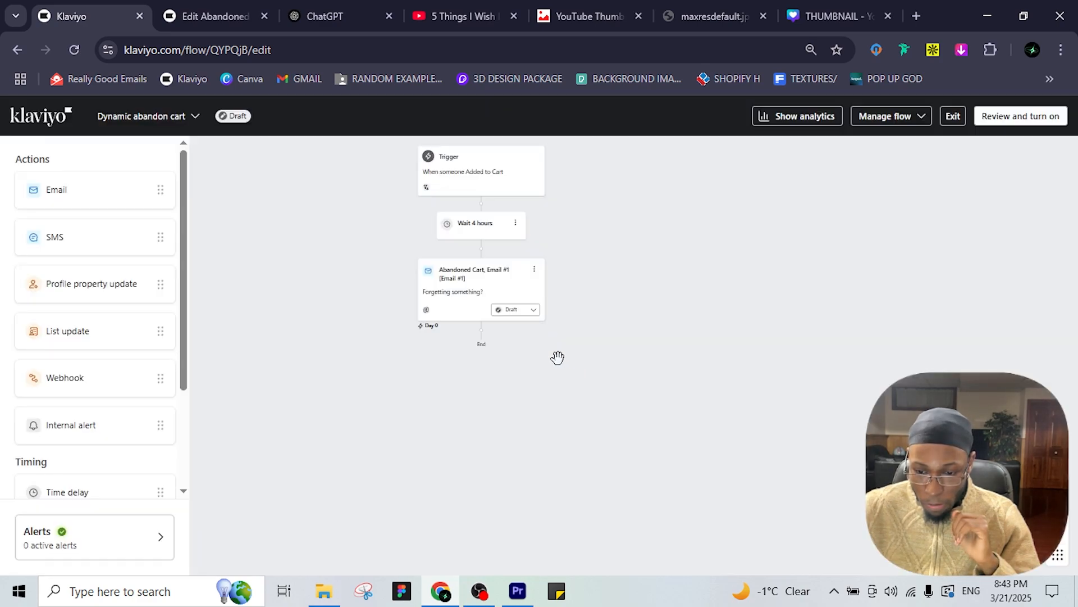
# Step: Set the time delay after the trigger to 50 minutes
pyautogui.click(490, 229)
pyautogui.click(1033, 264)
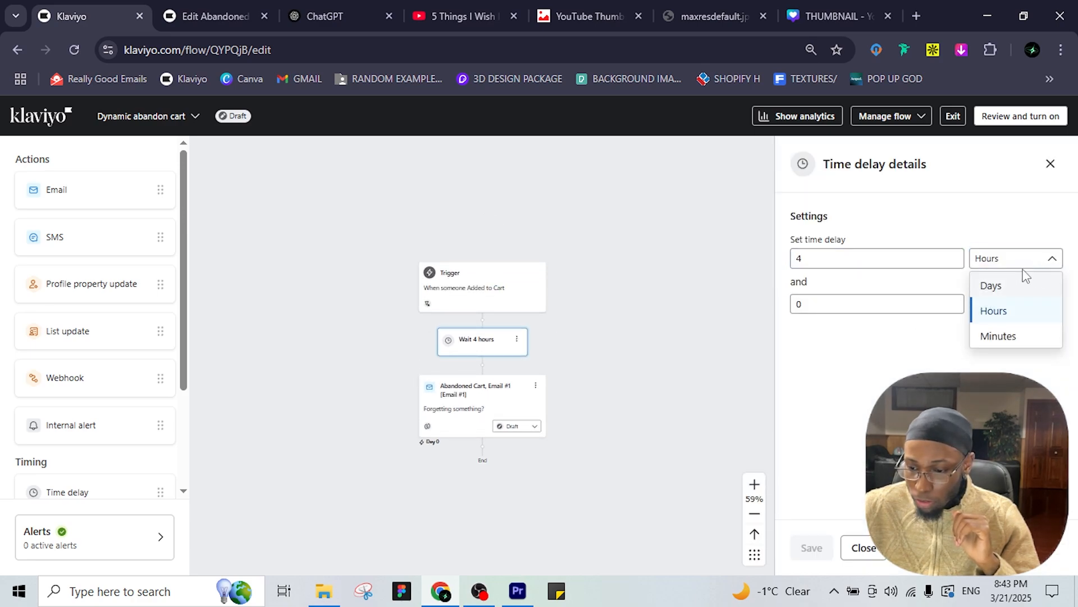
pyautogui.click(998, 336)
pyautogui.doubleClick(862, 257)
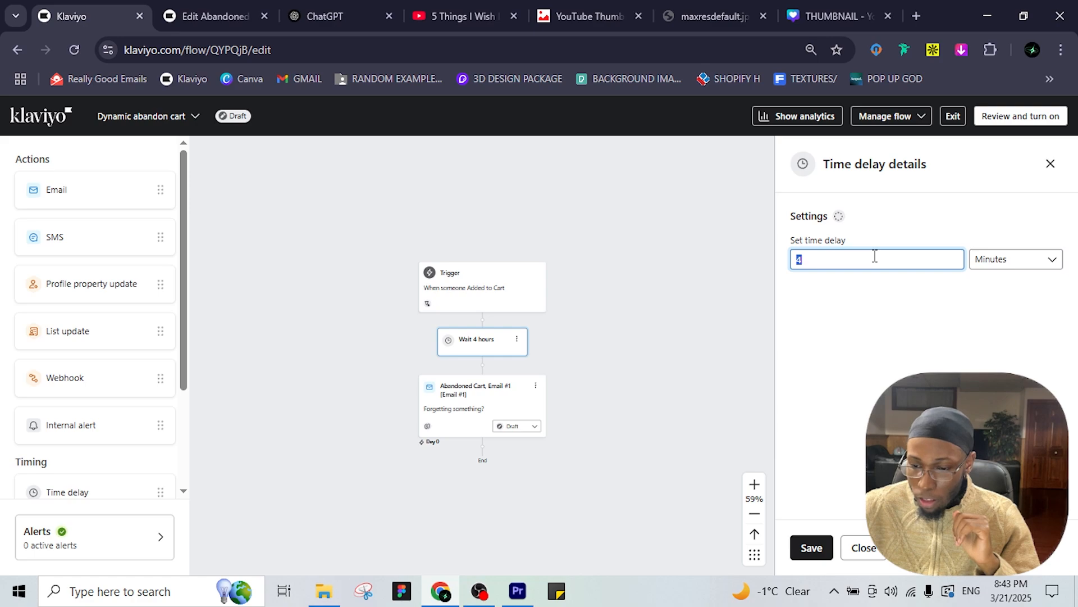
pyautogui.write('50')
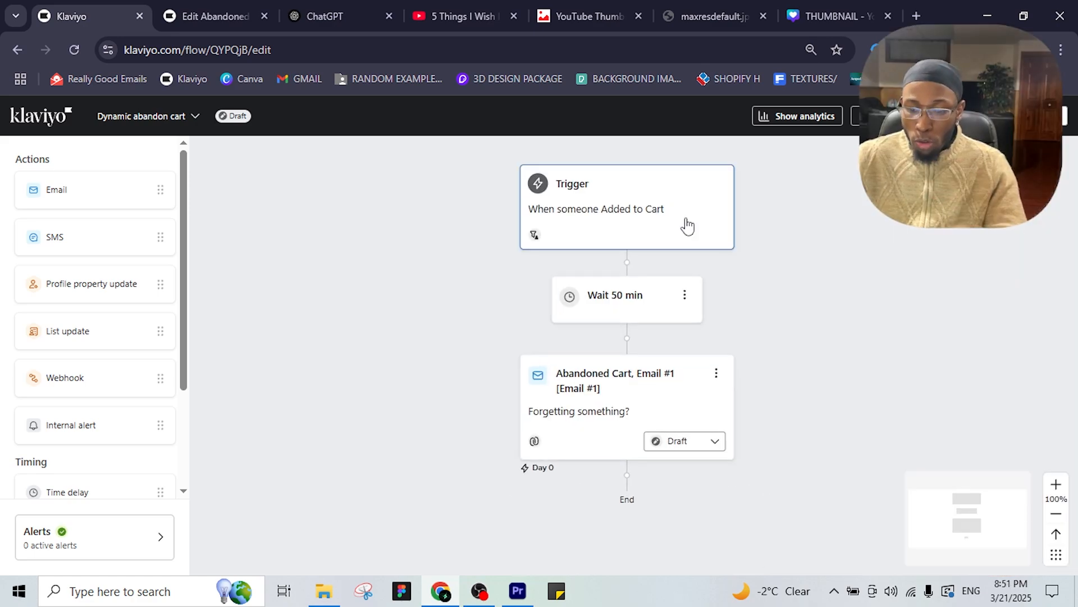
# Step: Change the trigger's profile filter to skip anyone who has been in this flow in the last 30 days, and save it
pyautogui.click(628, 212)
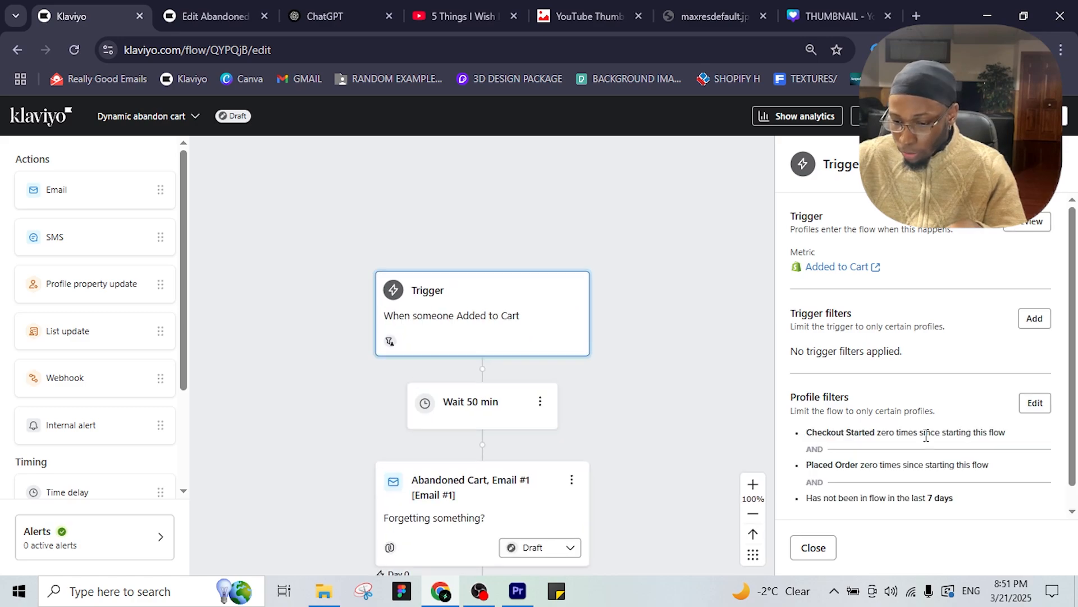
pyautogui.click(1035, 406)
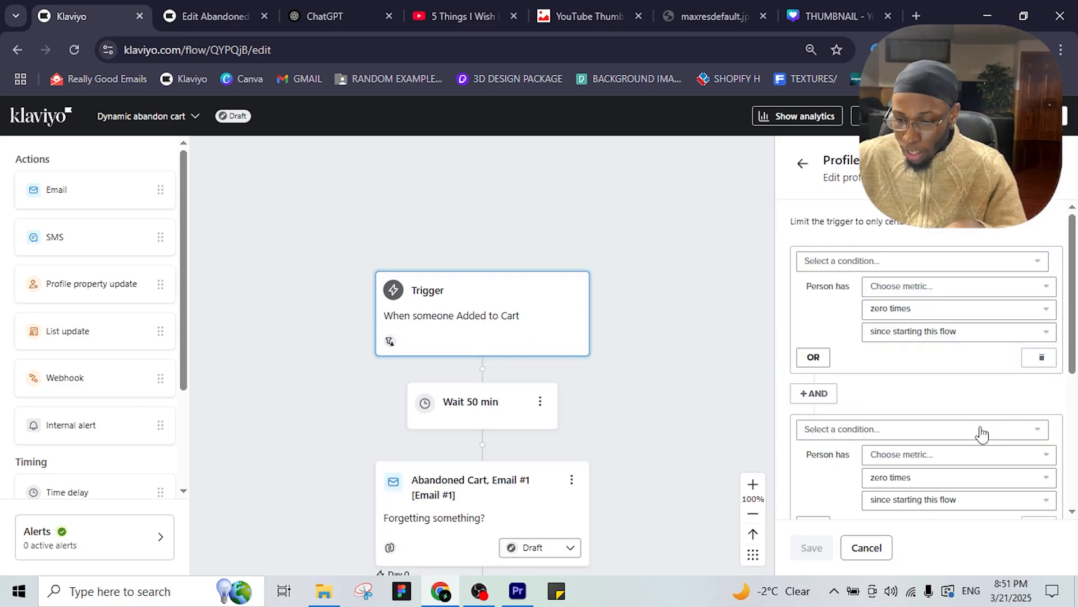
pyautogui.scroll(-5, 977, 434)
pyautogui.scroll(5, 926, 433)
pyautogui.scroll(-5, 862, 435)
pyautogui.click(843, 404)
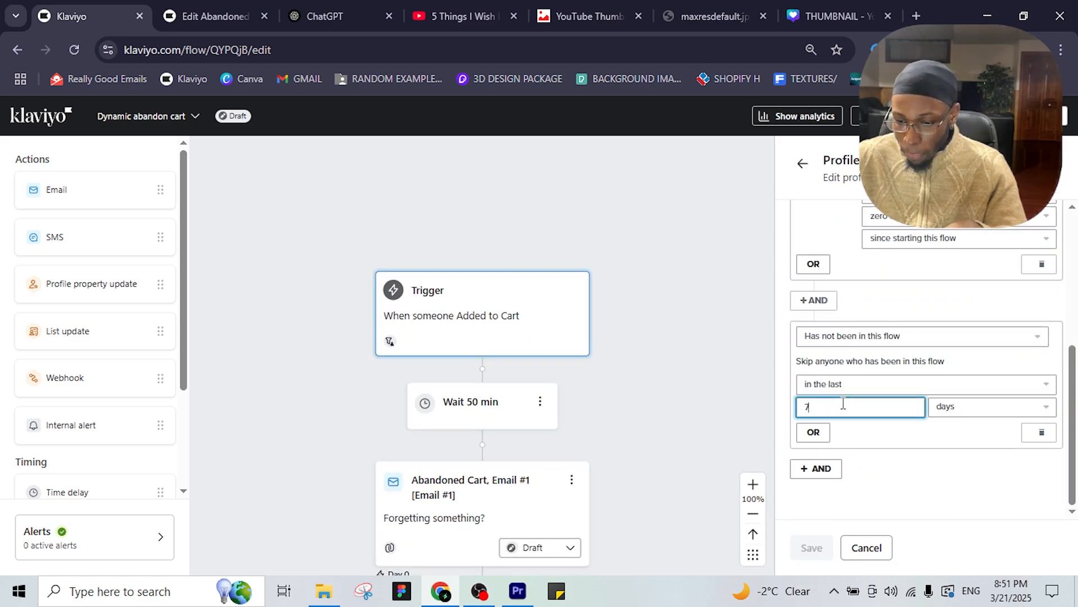
pyautogui.doubleClick(843, 403)
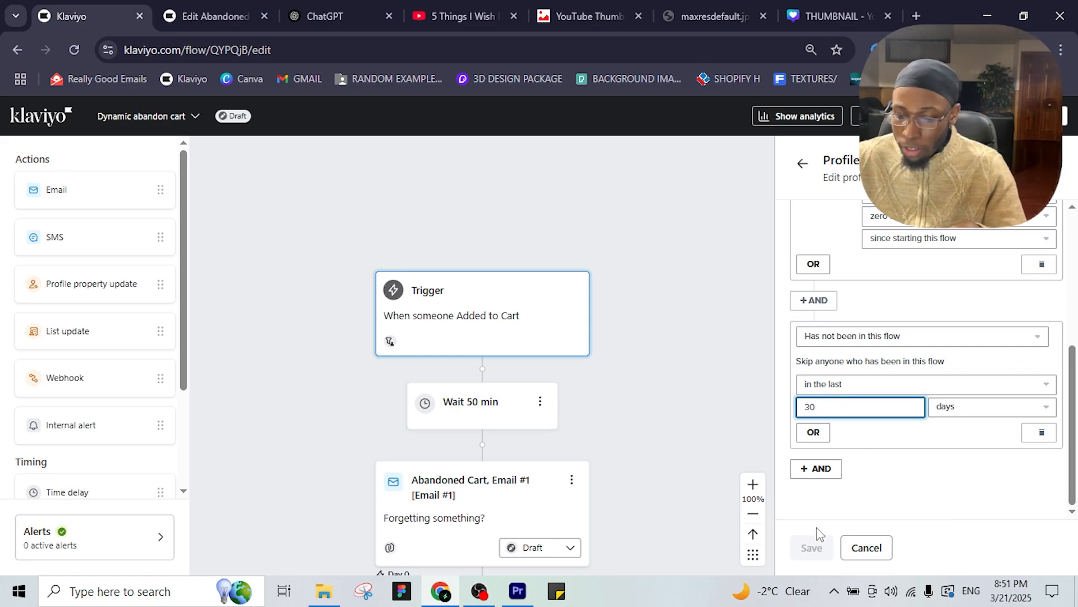
pyautogui.click(893, 516)
pyautogui.click(809, 548)
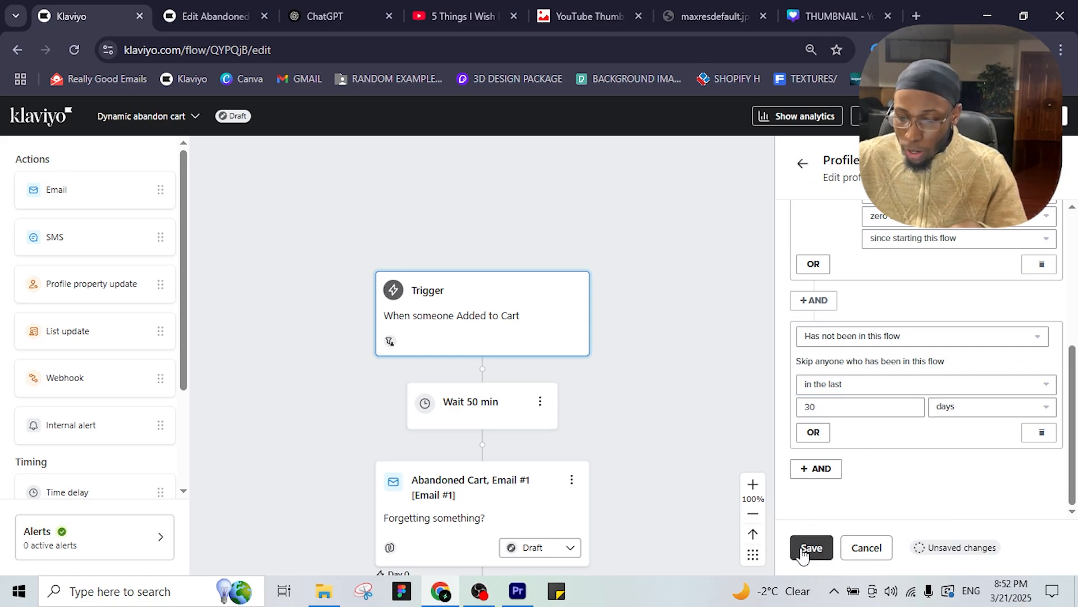
pyautogui.scroll(-2, 667, 387)
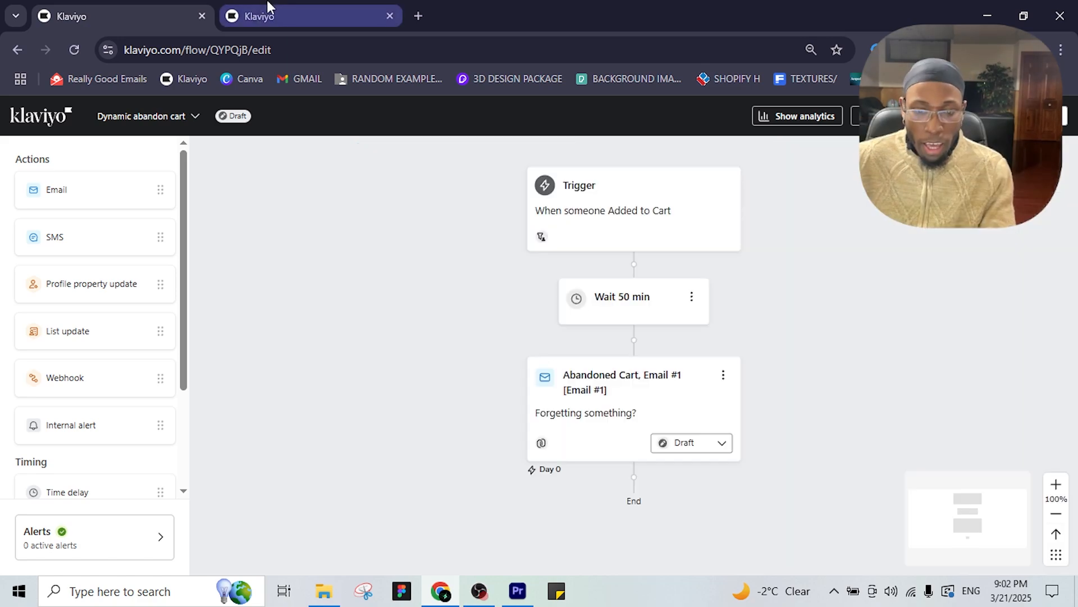
# Step: Examine the structure of the existing Cart Abandon Flow, including its emails, delays and product-based trigger splits
pyautogui.click(280, 12)
pyautogui.moveTo(479, 289); pyautogui.dragTo(578, 155)
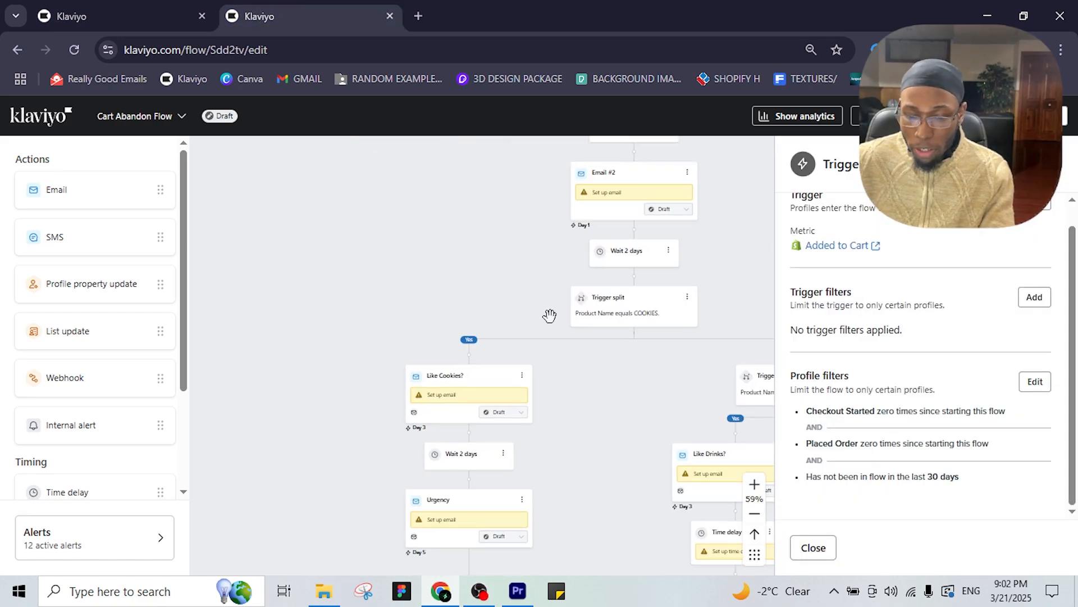
pyautogui.scroll(-3, 584, 345)
pyautogui.moveTo(584, 345); pyautogui.dragTo(444, 238)
pyautogui.moveTo(513, 414); pyautogui.dragTo(584, 120)
pyautogui.moveTo(527, 184); pyautogui.dragTo(517, 387)
pyautogui.moveTo(497, 161); pyautogui.dragTo(515, 363)
pyautogui.moveTo(513, 311)
pyautogui.mouseDown()
pyautogui.moveTo(508, 428)
pyautogui.moveTo(509, 391)
pyautogui.mouseUp()
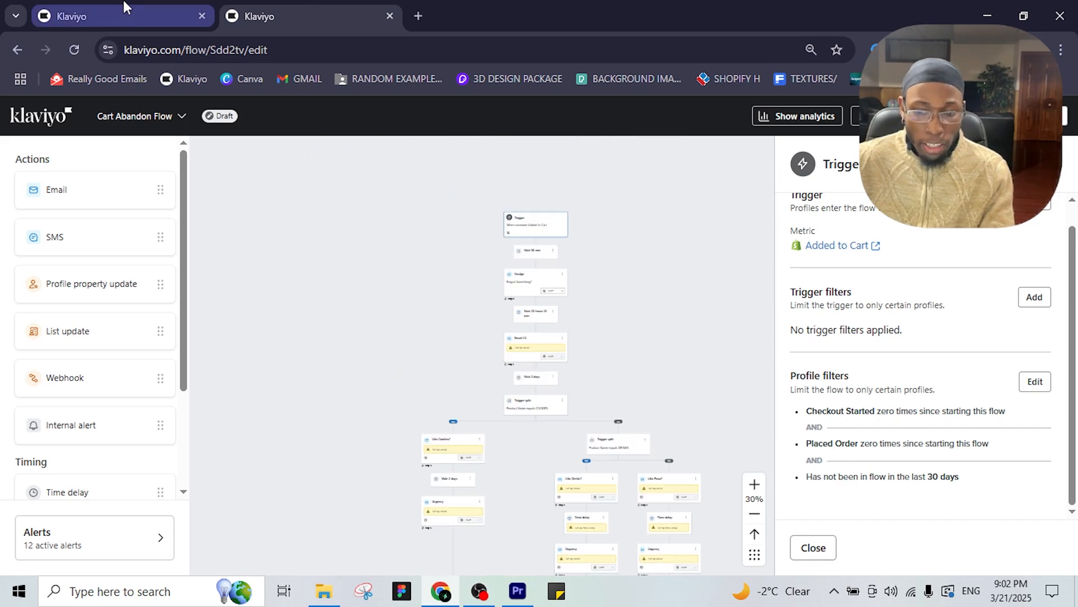
# Step: In the Dynamic abandon cart flow, set the reminder email's preview text to "Your cart misses you! Come back and claim your item"
pyautogui.click(125, 6)
pyautogui.click(611, 417)
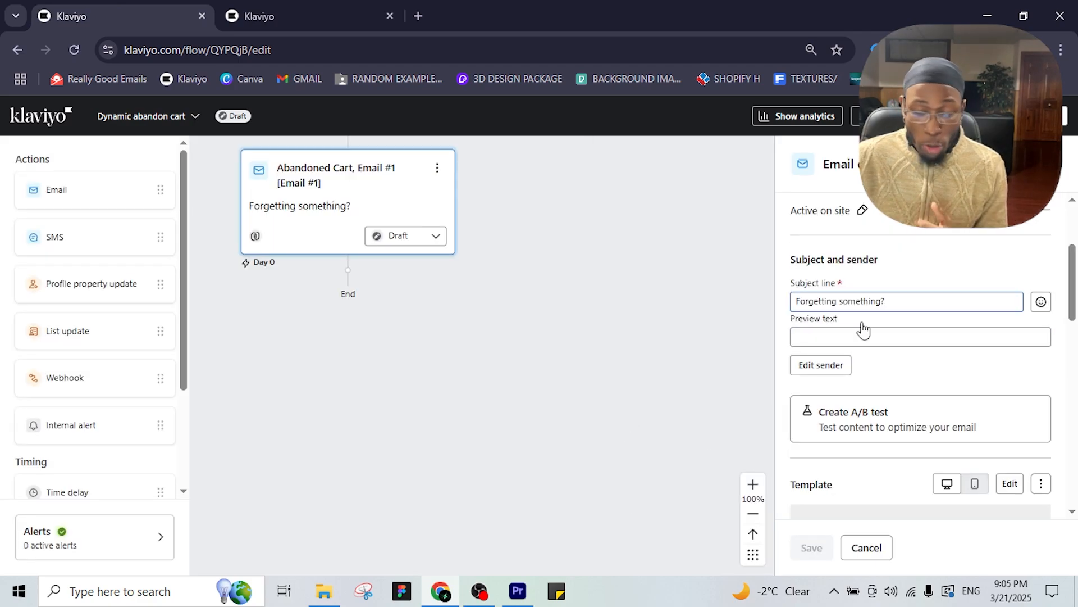
pyautogui.click(833, 338)
pyautogui.write('Y')
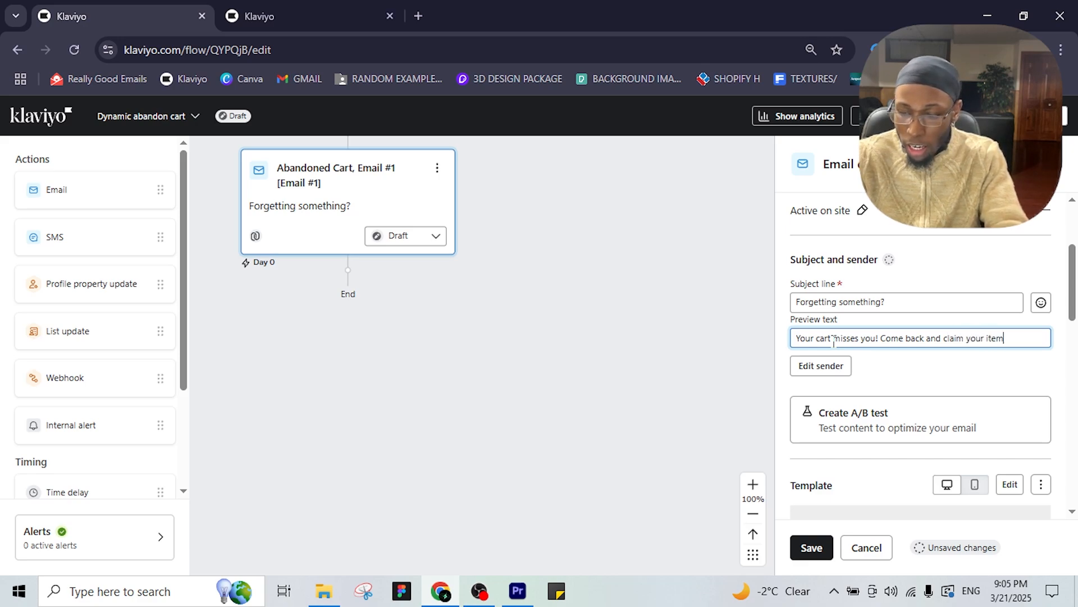
# Step: Open the reminder email's template for editing and select the split block holding the dynamic product image, name and price
pyautogui.scroll(-3, 912, 335)
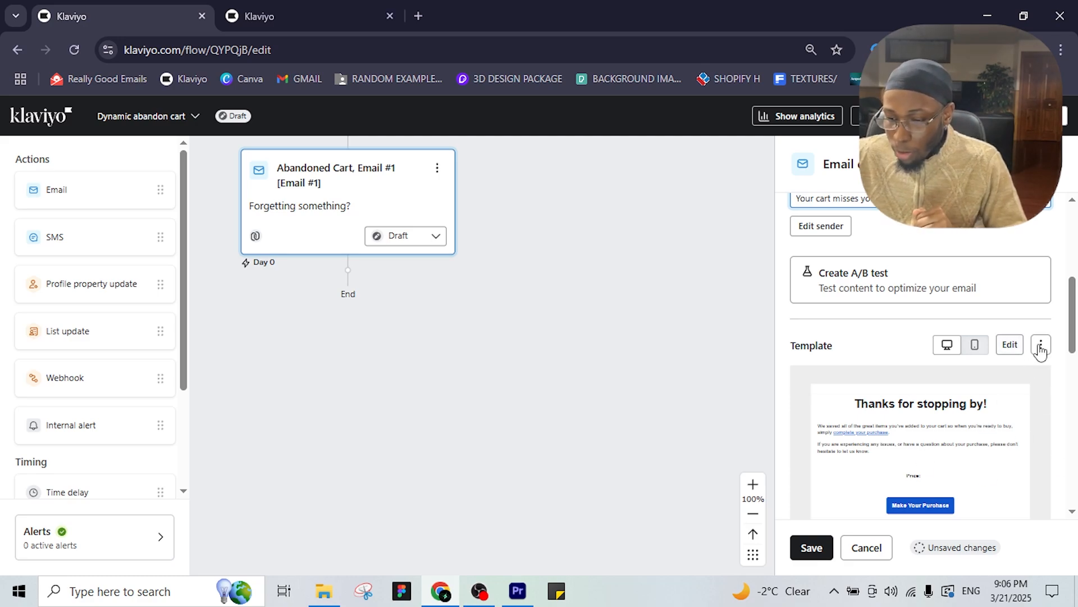
pyautogui.click(1010, 345)
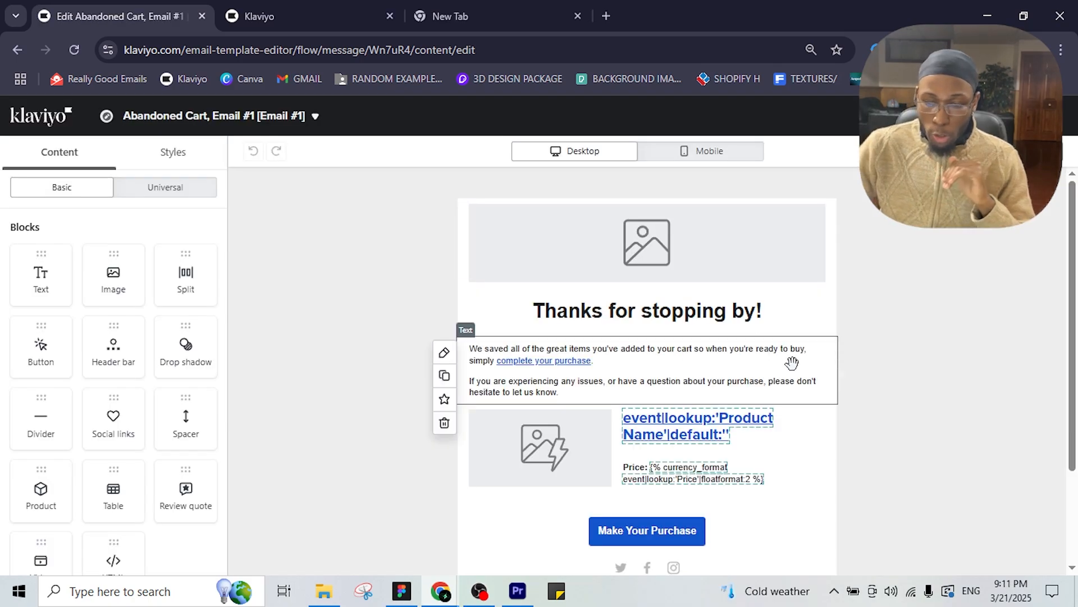
pyautogui.scroll(-1, 803, 359)
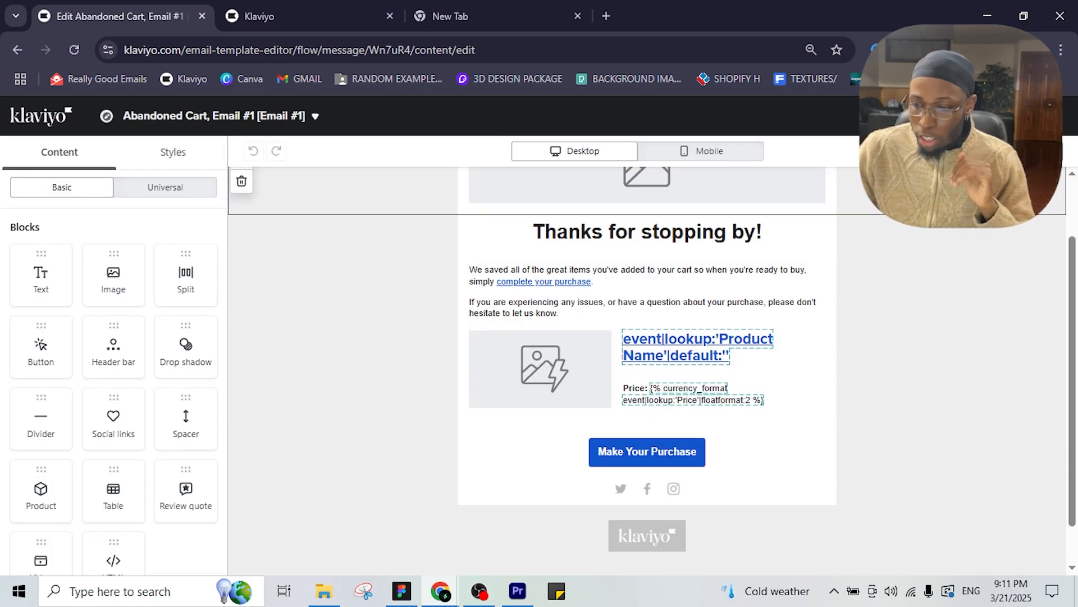
pyautogui.click(967, 116)
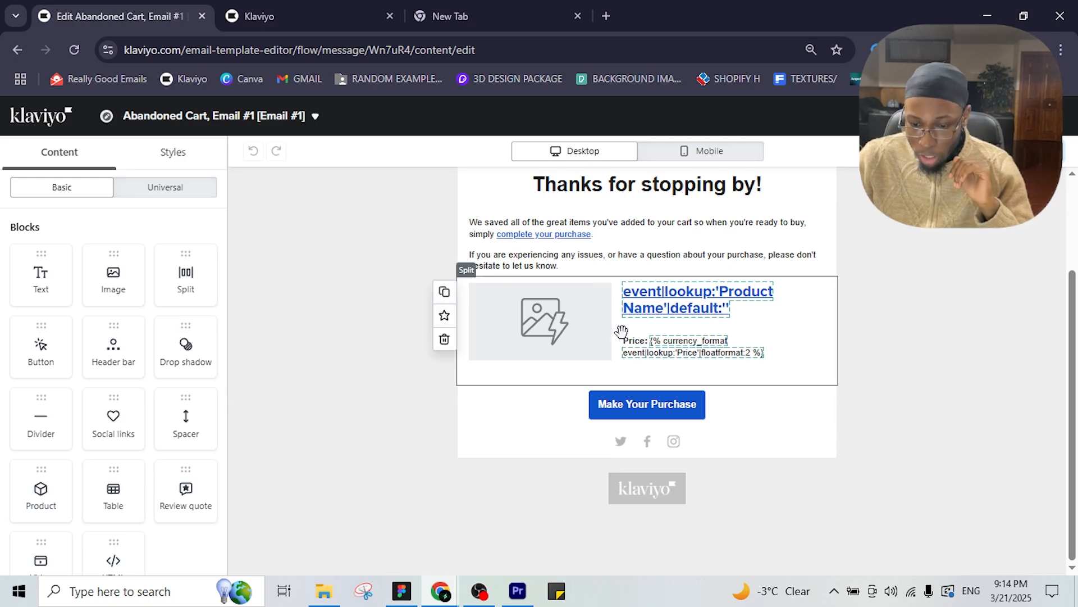
pyautogui.click(621, 332)
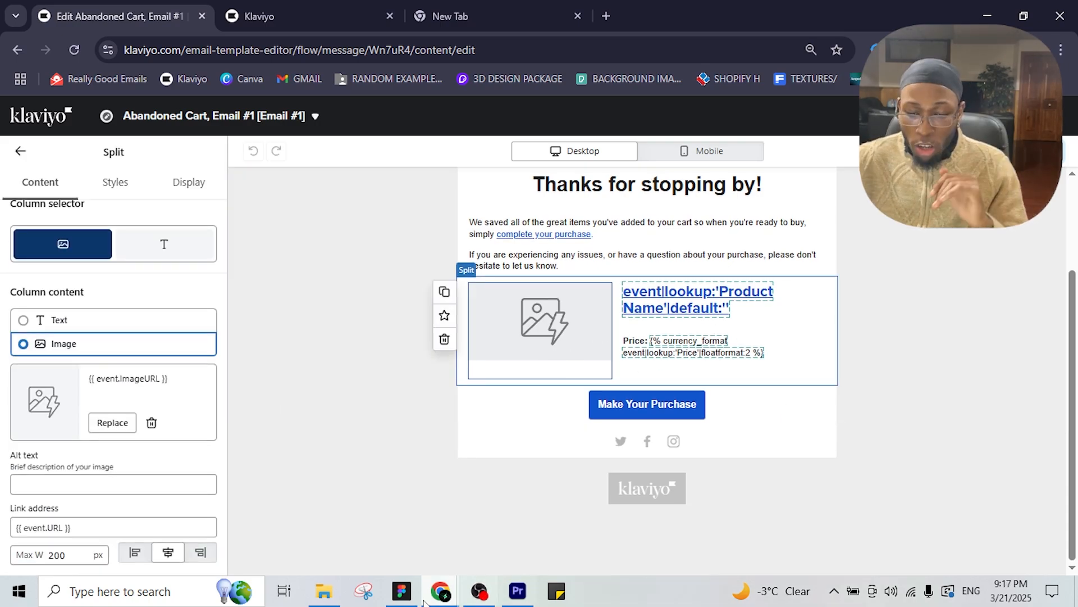
# Step: Switch to the browser window with the dynamic cart abandon PDF and look through its opening page
pyautogui.click(440, 591)
pyautogui.click(525, 516)
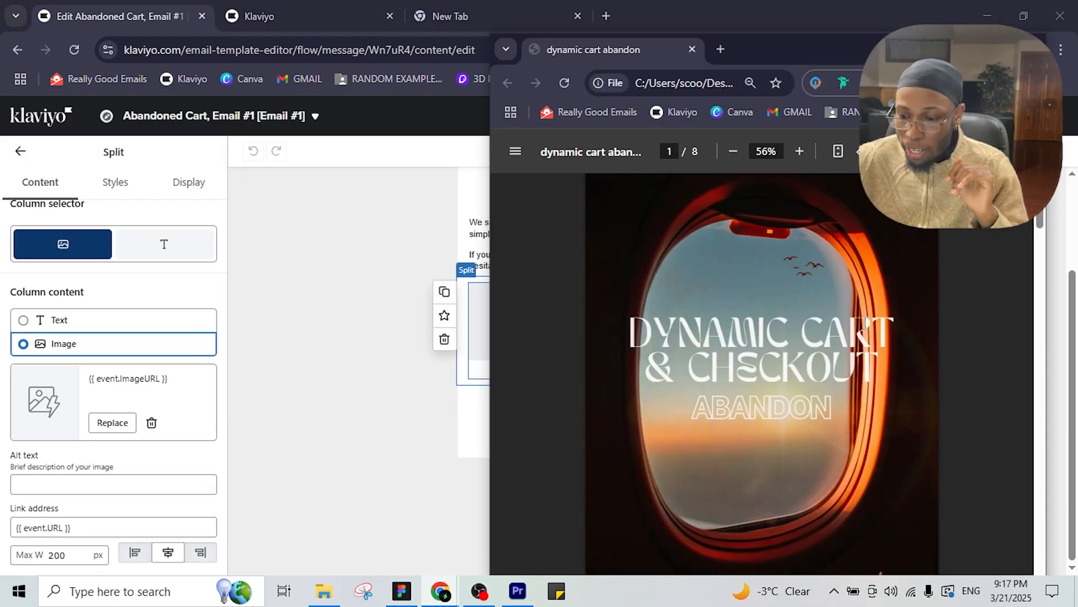
pyautogui.scroll(1, 1040, 218)
pyautogui.moveTo(1039, 218); pyautogui.dragTo(1018, 235)
pyautogui.scroll(1, 806, 322)
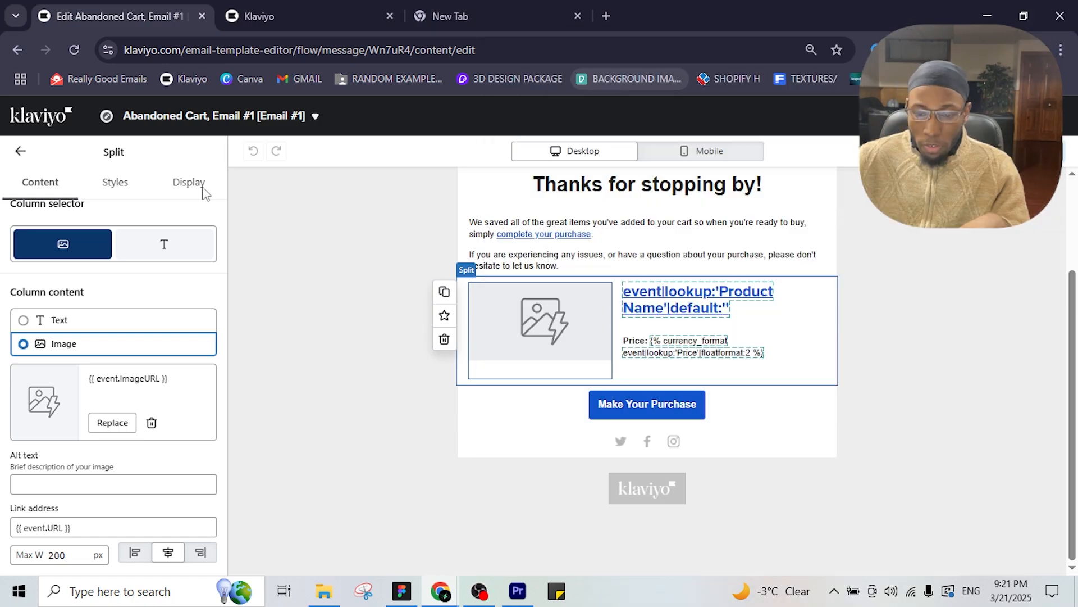
# Step: Switch to Figma and review the full LONG abandon cart design on the ABD CART page of the DAY OUT file
pyautogui.click(401, 591)
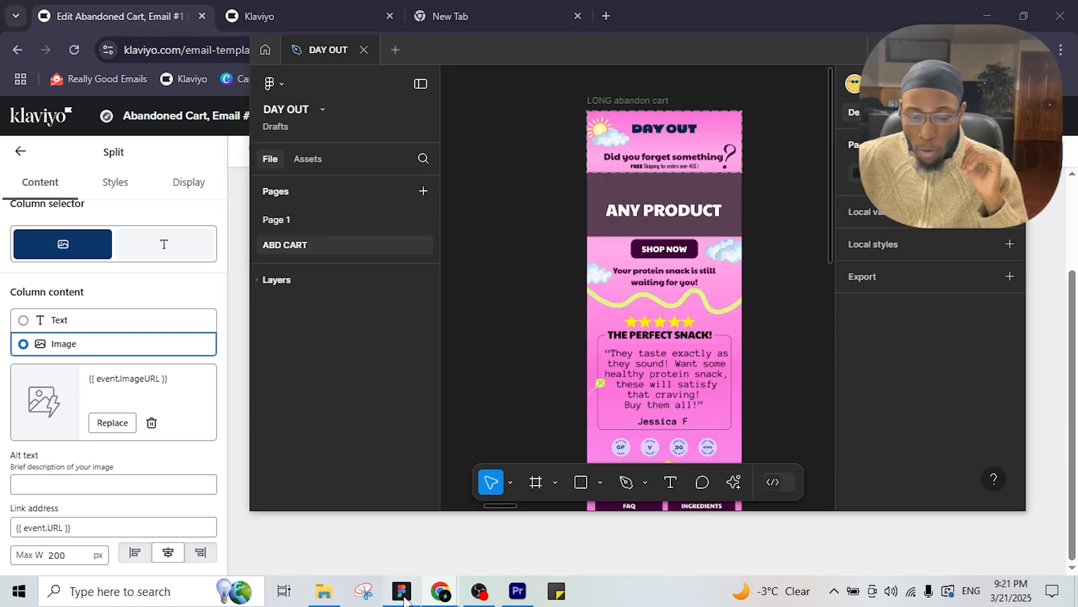
pyautogui.scroll(-3, 661, 273)
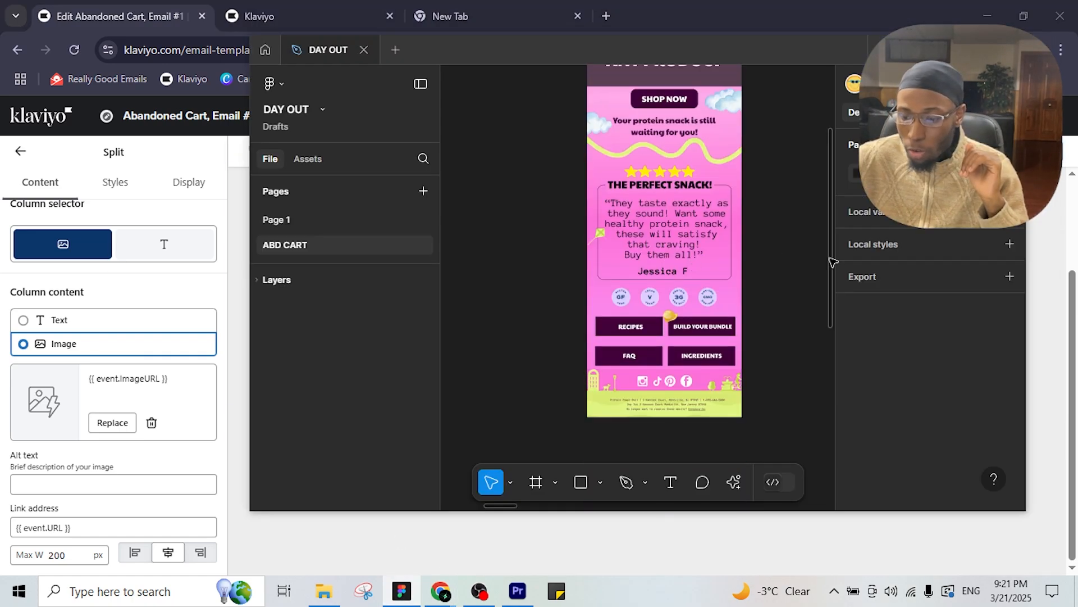
pyautogui.scroll(3, 834, 253)
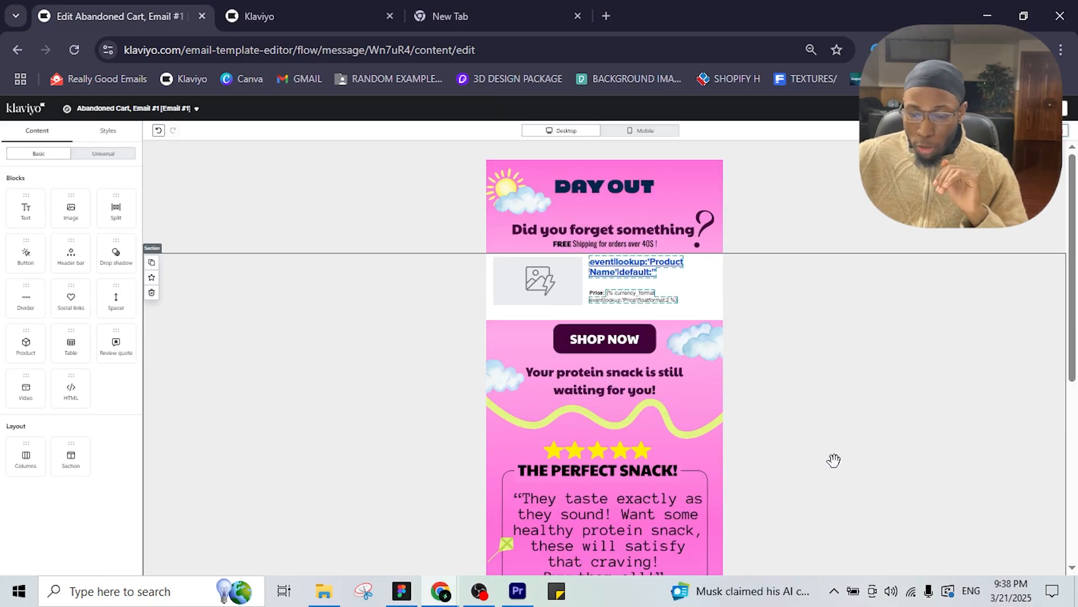
# Step: Review the assembled DAY OUT email, preview it with recent Added to Cart event data, and close the preview
pyautogui.scroll(-5, 832, 457)
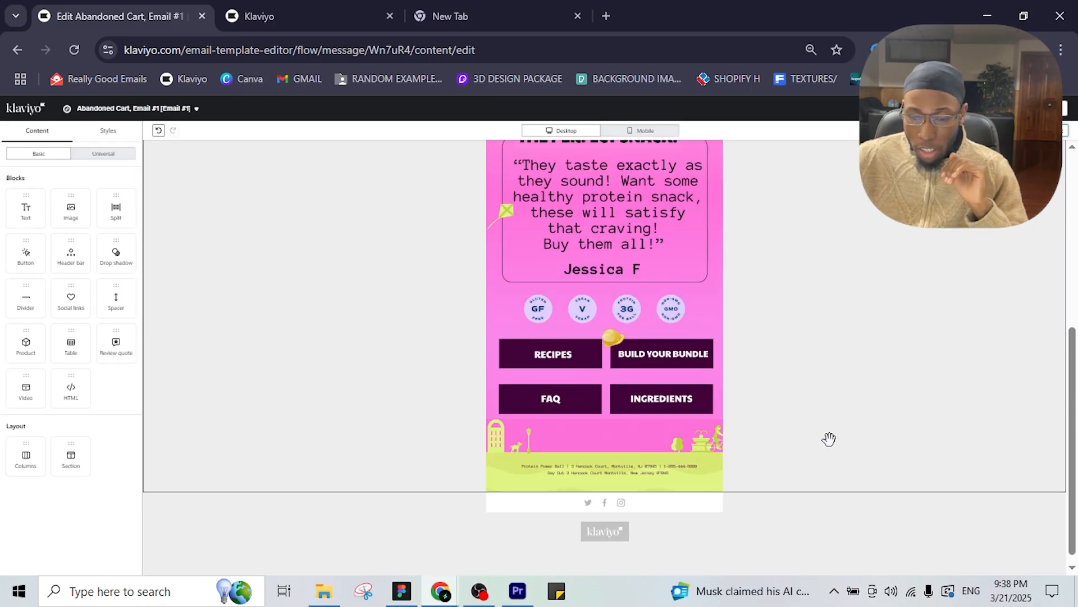
pyautogui.scroll(5, 829, 439)
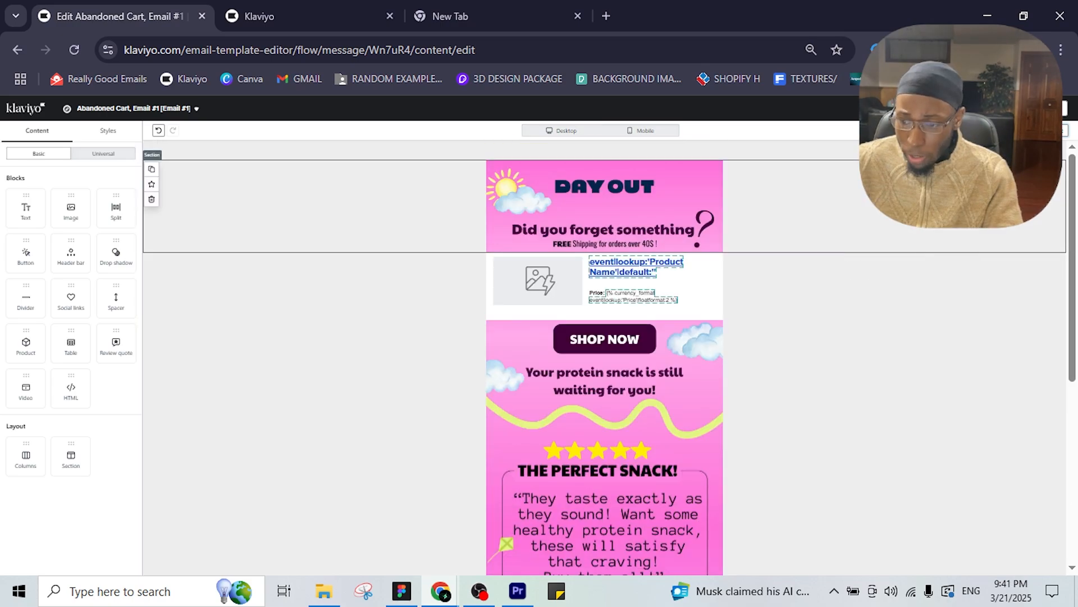
pyautogui.click(1046, 131)
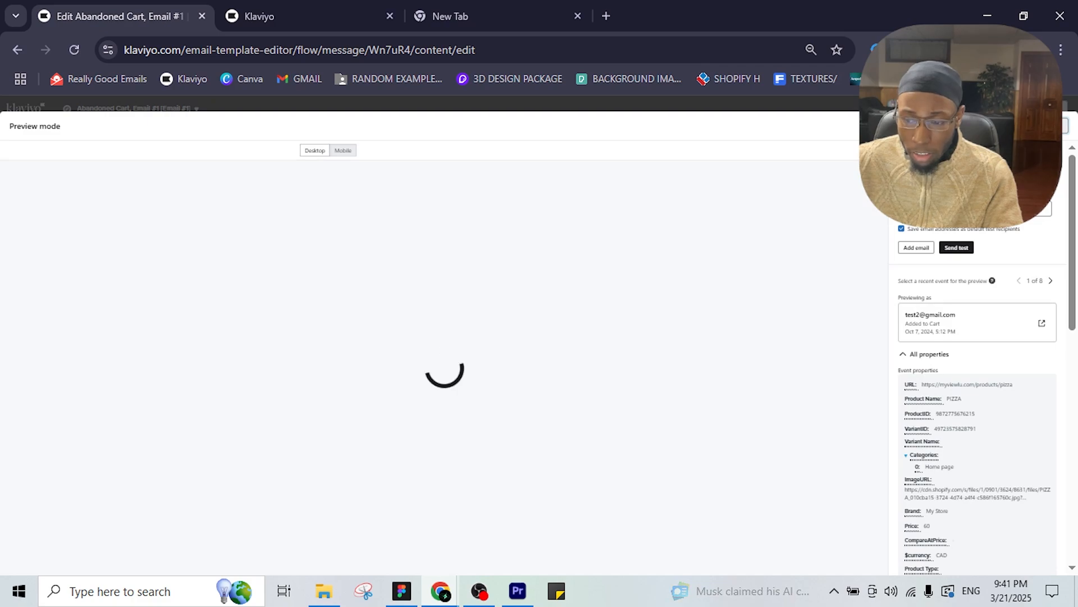
pyautogui.scroll(-5, 782, 199)
pyautogui.scroll(5, 773, 207)
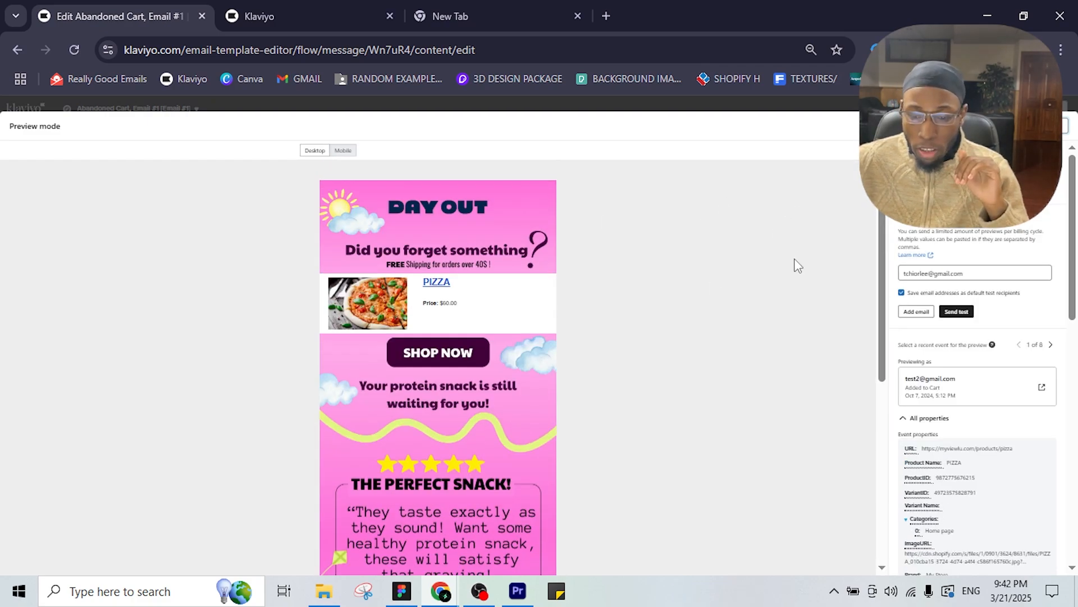
pyautogui.click(1064, 134)
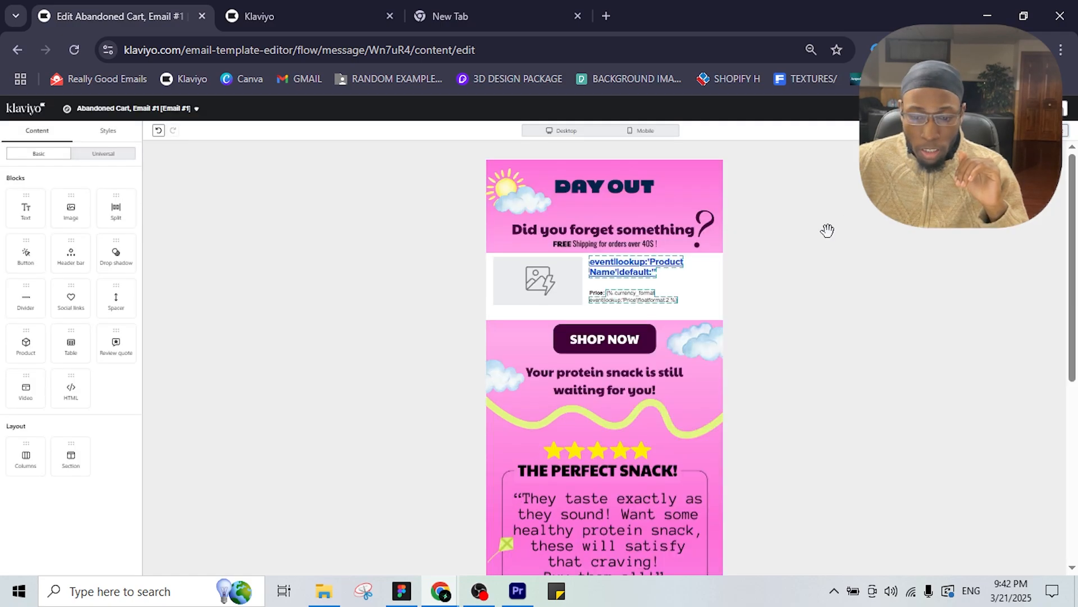
# Step: Add a light pink block background color, FFB2EE, to the product split block
pyautogui.click(697, 285)
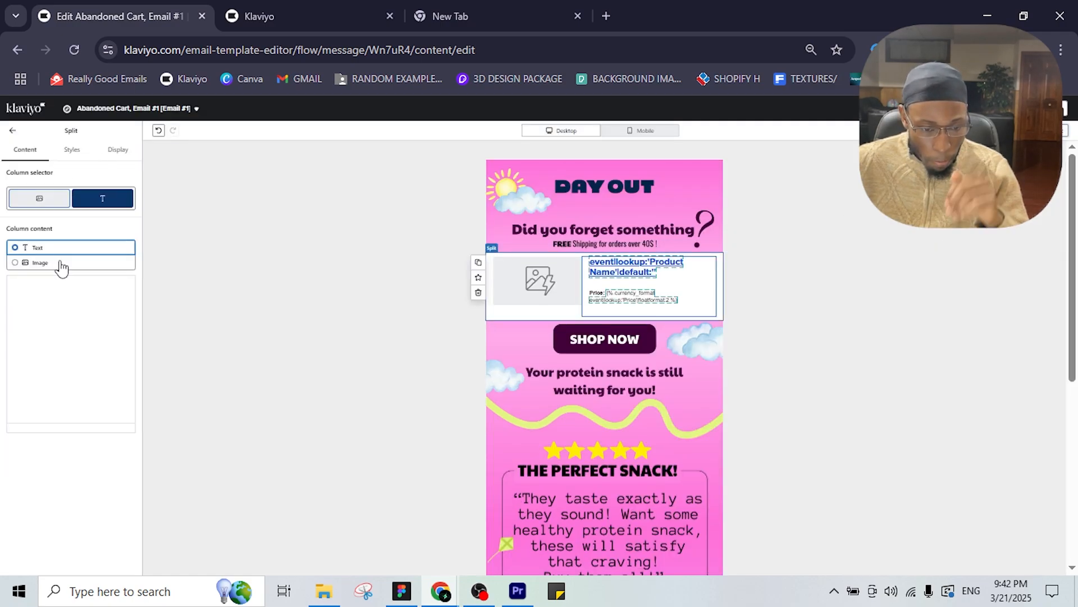
pyautogui.scroll(4, 84, 290)
pyautogui.keyDown('ctrl'); pyautogui.scroll(-2, 150, 313); pyautogui.keyUp('ctrl')
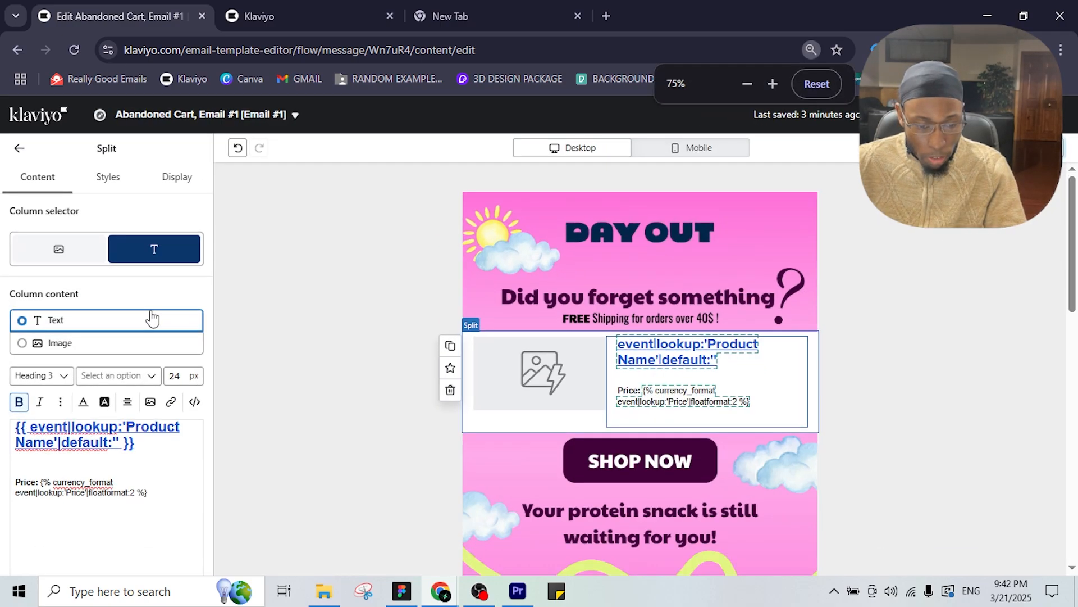
pyautogui.scroll(-5, 285, 361)
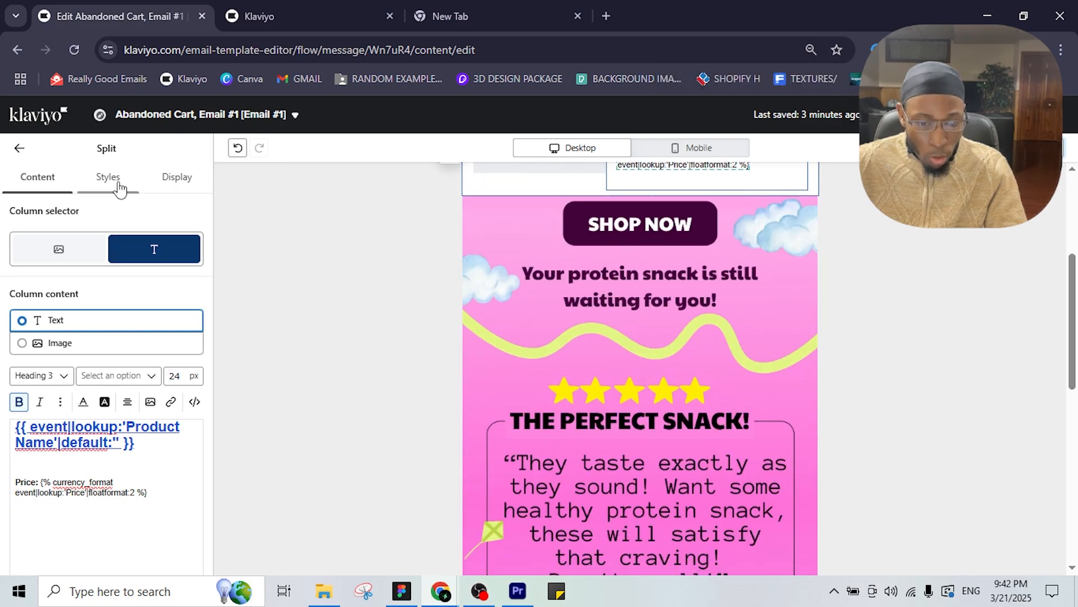
pyautogui.click(108, 177)
pyautogui.scroll(4, 325, 369)
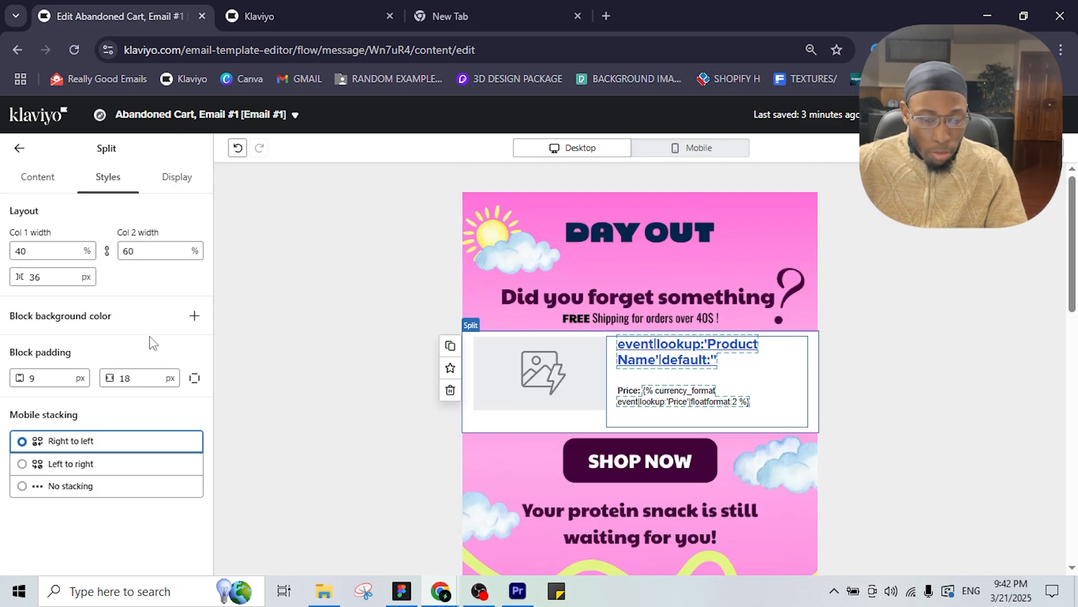
pyautogui.click(194, 316)
pyautogui.click(56, 343)
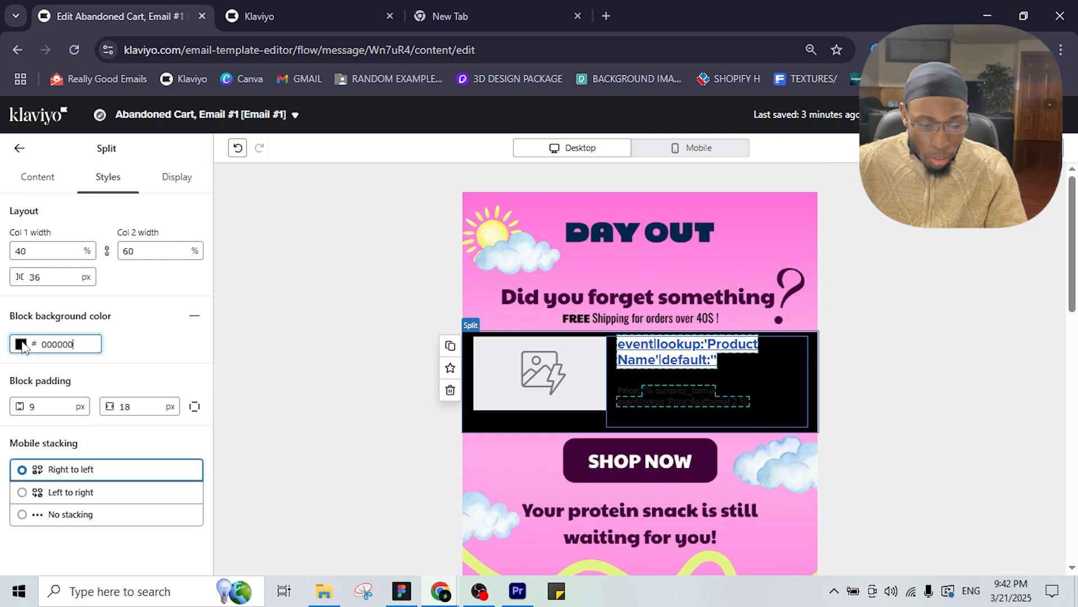
pyautogui.click(21, 510)
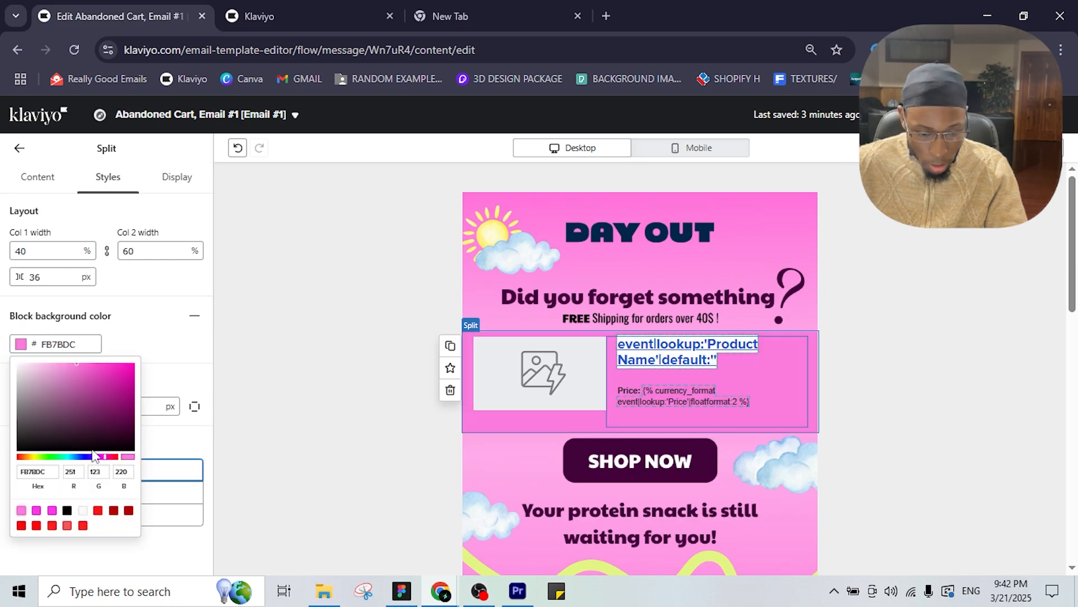
pyautogui.moveTo(46, 369); pyautogui.dragTo(42, 362)
pyautogui.click(331, 368)
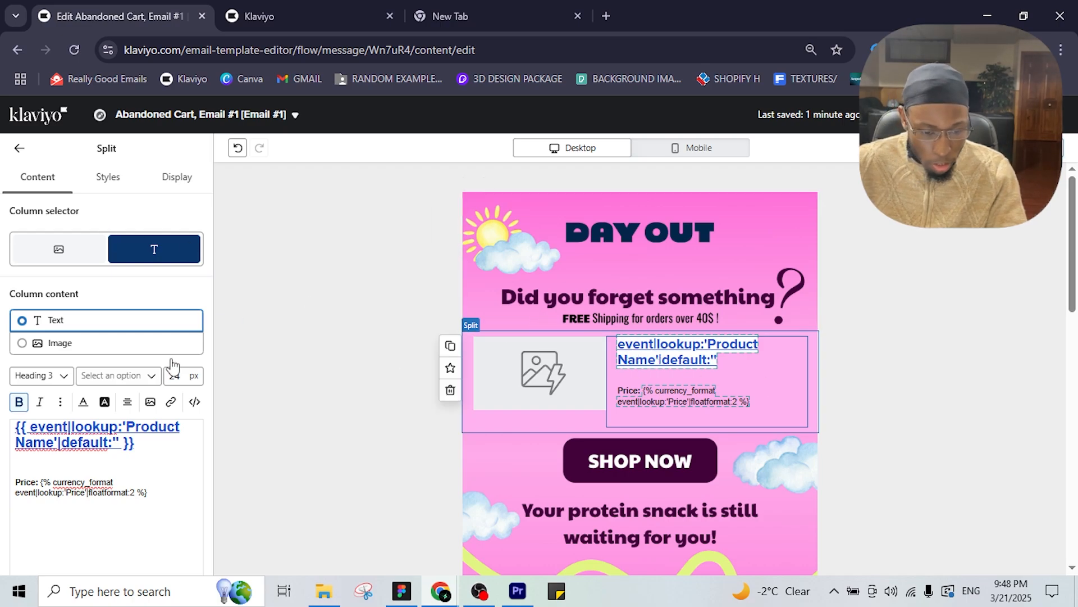
# Step: Copy the split block's background color FFB2EE and apply it as the text highlight color of the product name
pyautogui.click(108, 176)
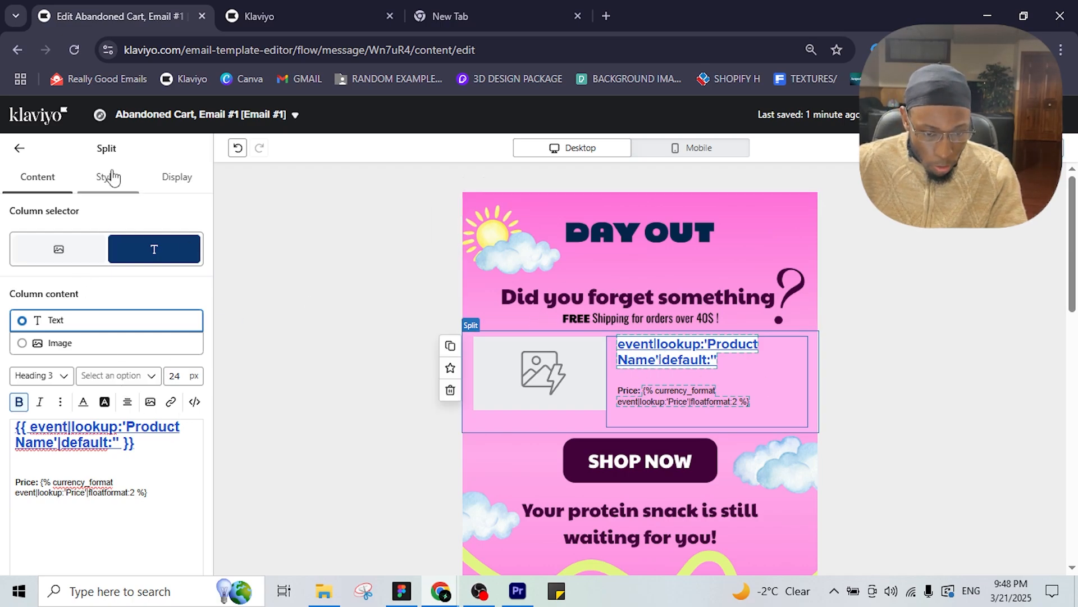
pyautogui.click(51, 344)
pyautogui.hotkey('ctrl', 'c')
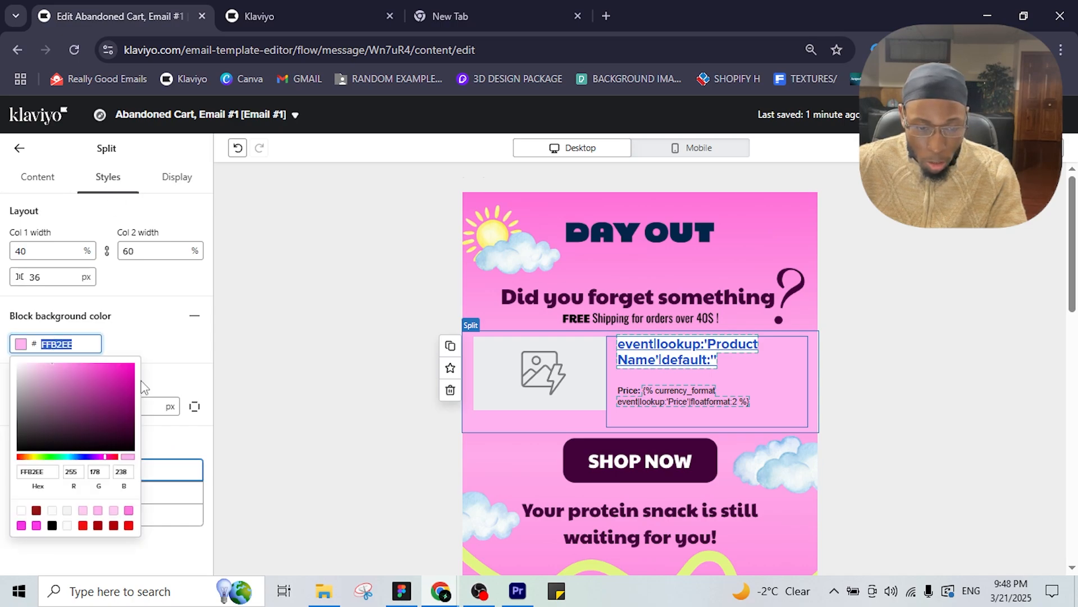
pyautogui.click(47, 185)
pyautogui.click(47, 184)
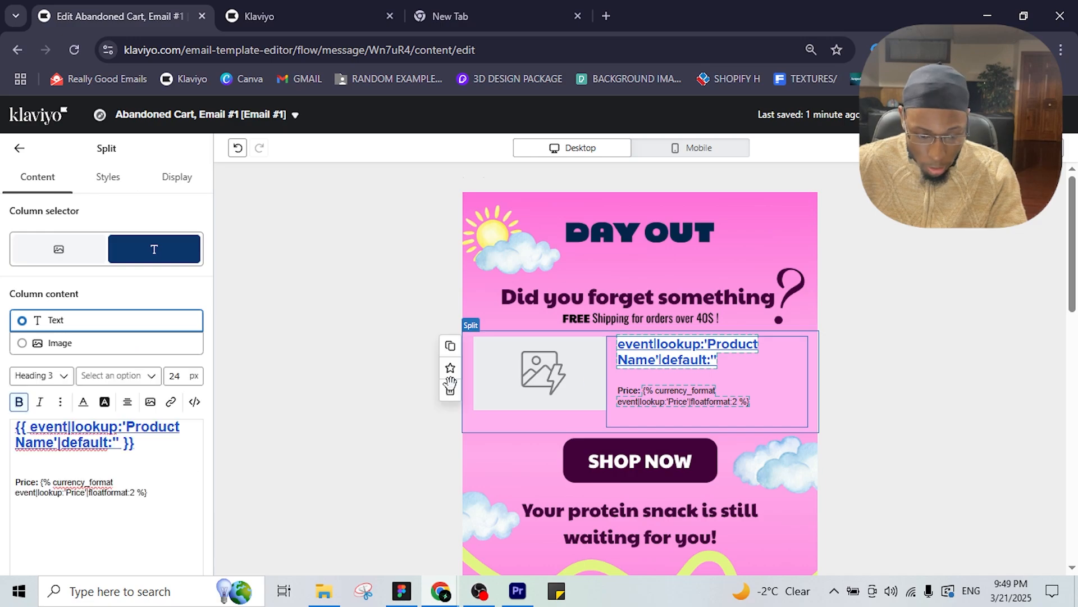
pyautogui.moveTo(151, 443); pyautogui.dragTo(7, 428)
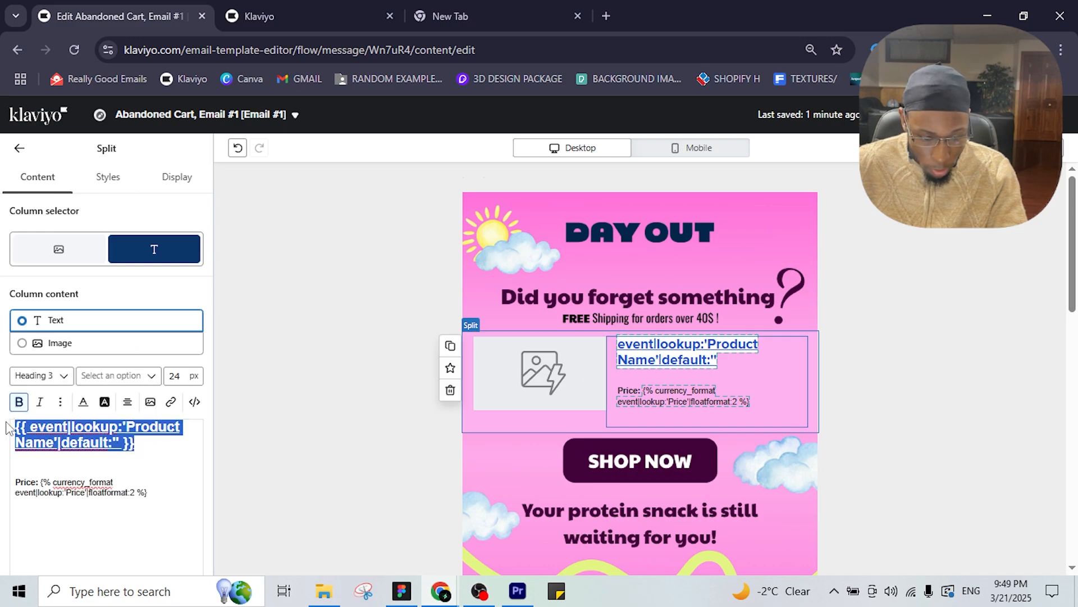
pyautogui.click(104, 402)
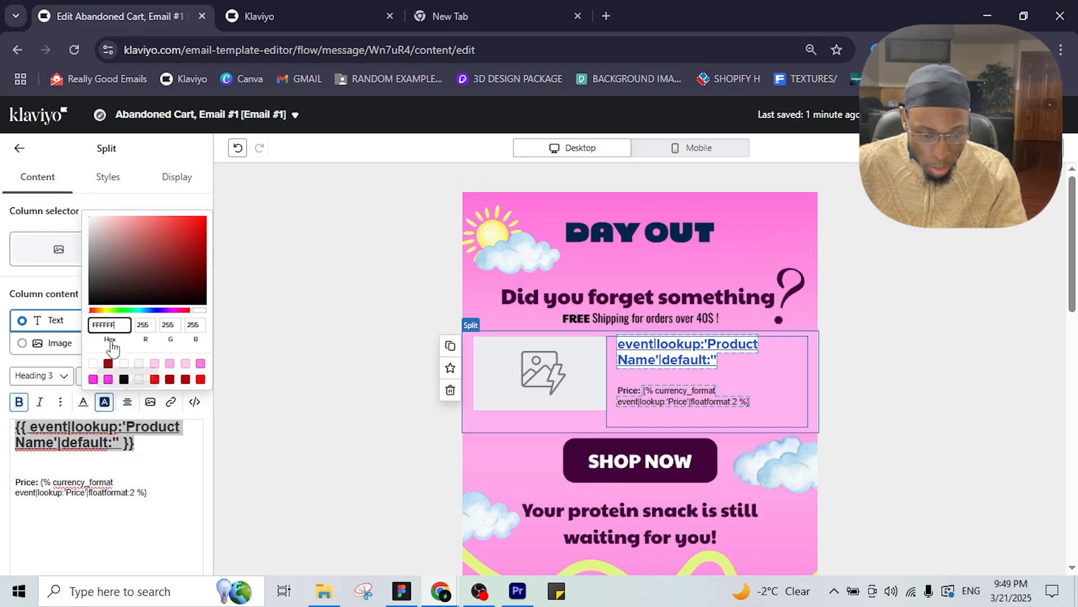
pyautogui.hotkey('ctrl', 'a')
pyautogui.hotkey('ctrl', 'v')
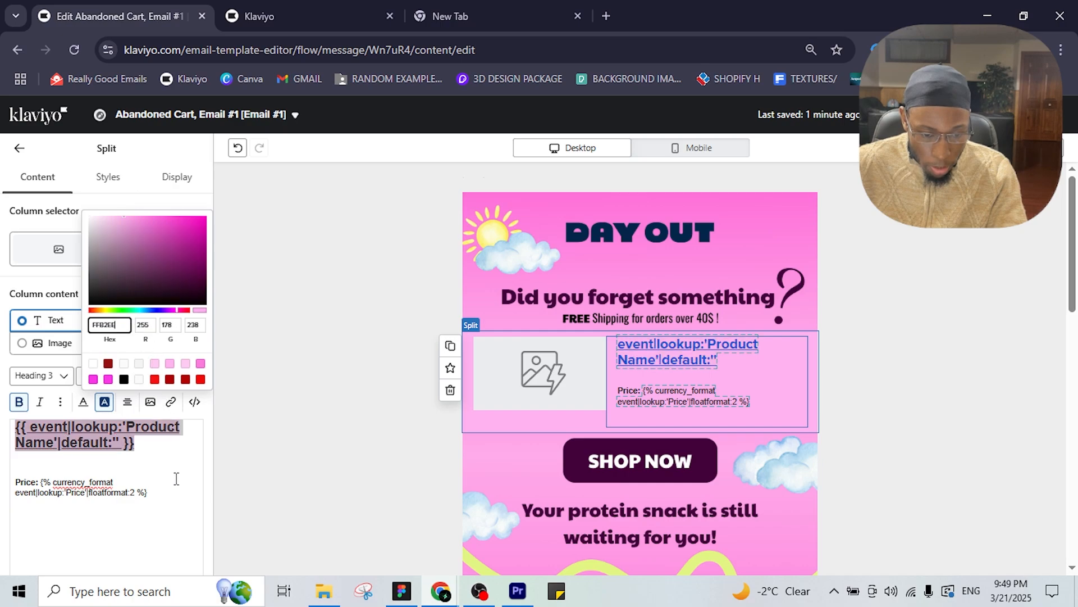
pyautogui.click(216, 460)
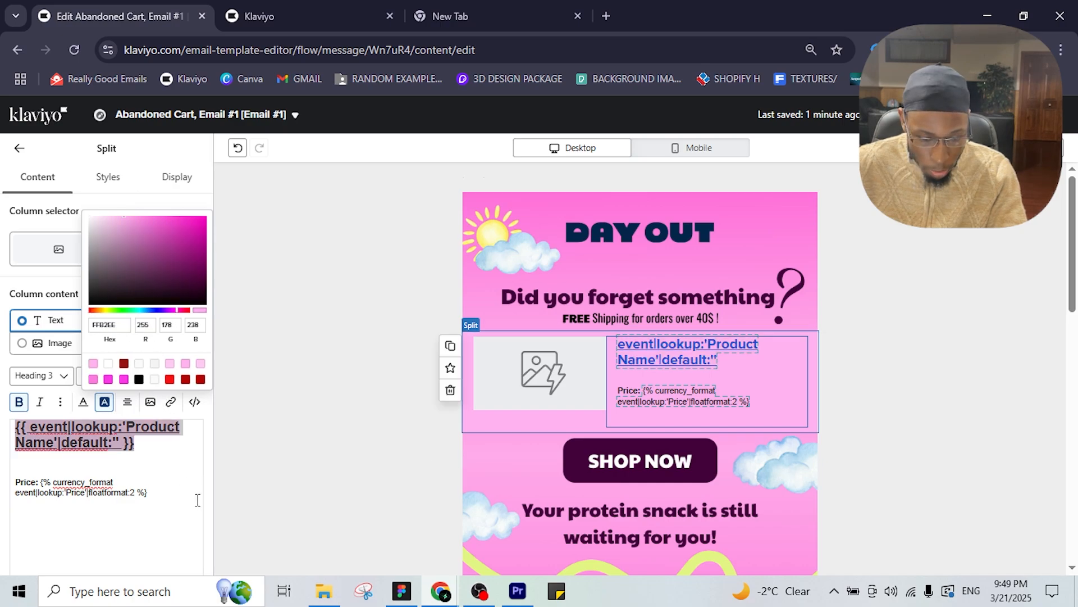
# Step: Set the font size of the Price line in the split block's text column to 20 px
pyautogui.moveTo(197, 500); pyautogui.dragTo(15, 476)
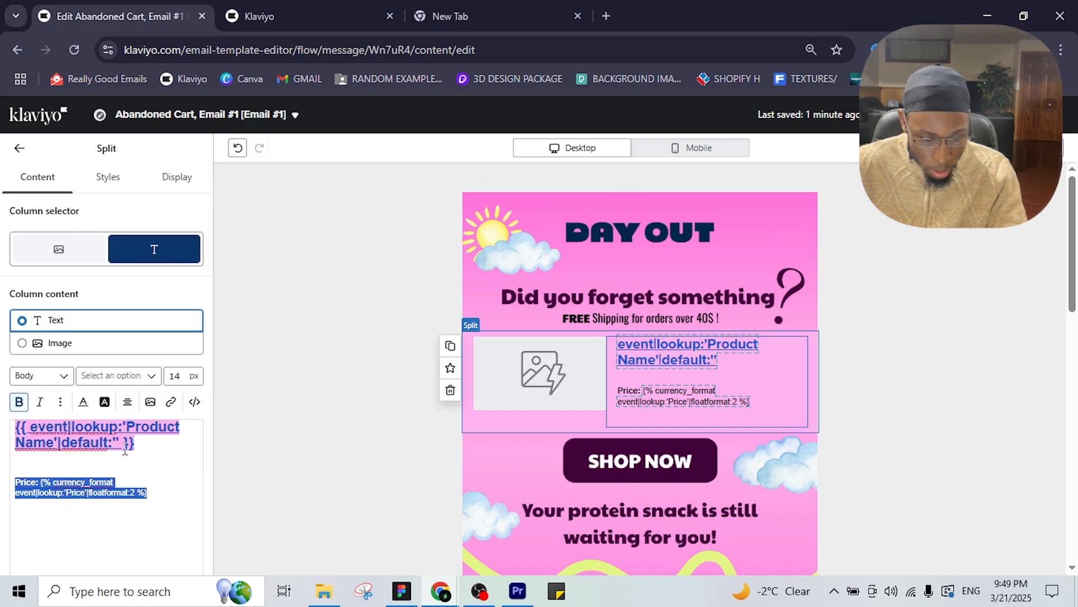
pyautogui.doubleClick(176, 375)
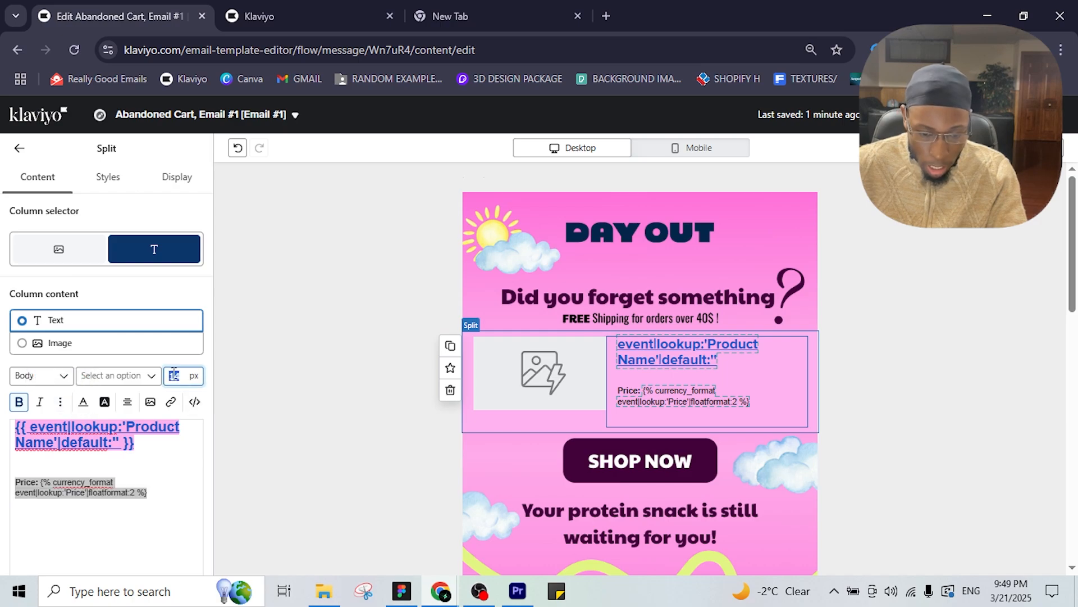
pyautogui.write('2')
pyautogui.press('Return')
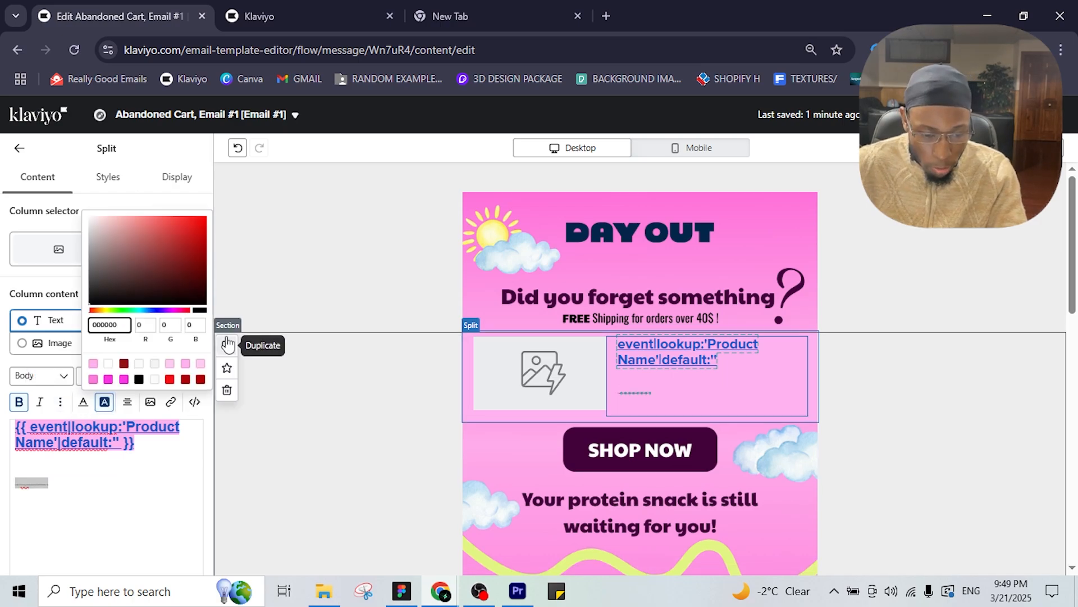
pyautogui.click(180, 457)
pyautogui.click(179, 375)
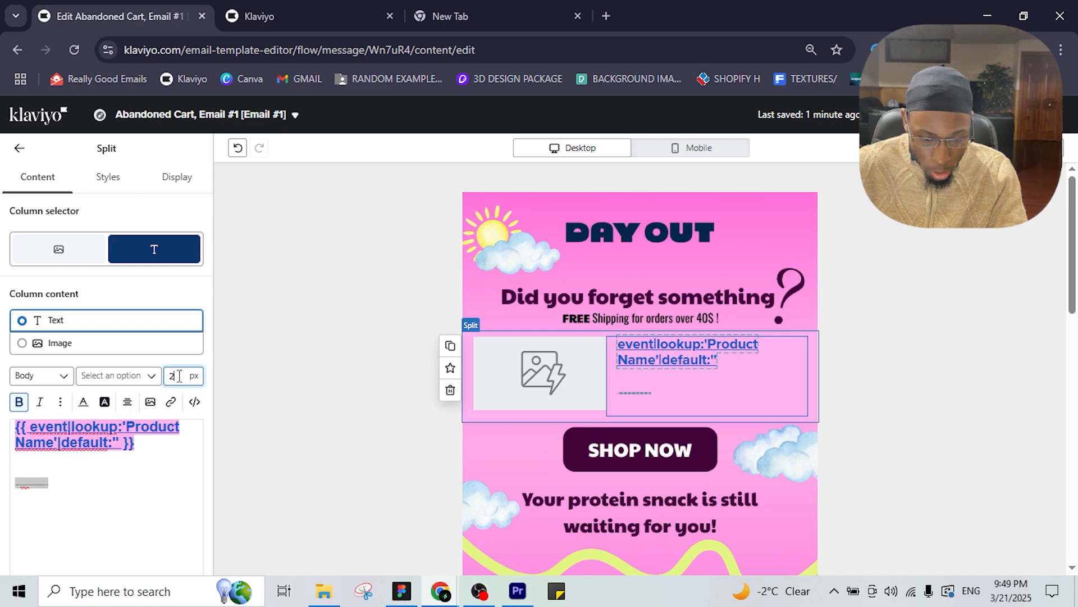
pyautogui.write('0')
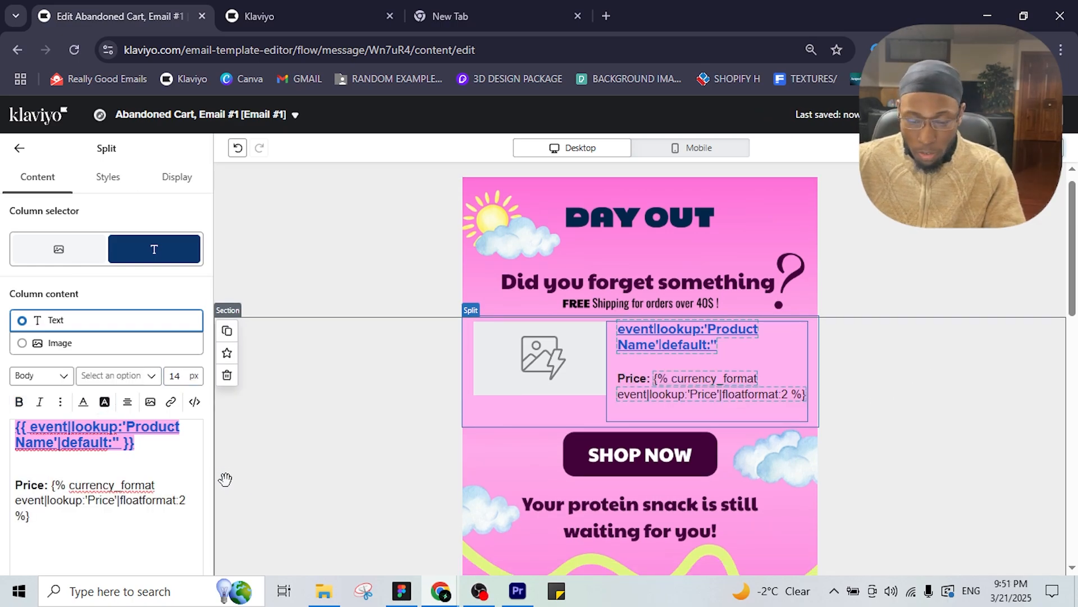
# Step: Set the product name's font size to 30 px and its text color to black
pyautogui.moveTo(174, 451); pyautogui.dragTo(5, 430)
pyautogui.click(180, 371)
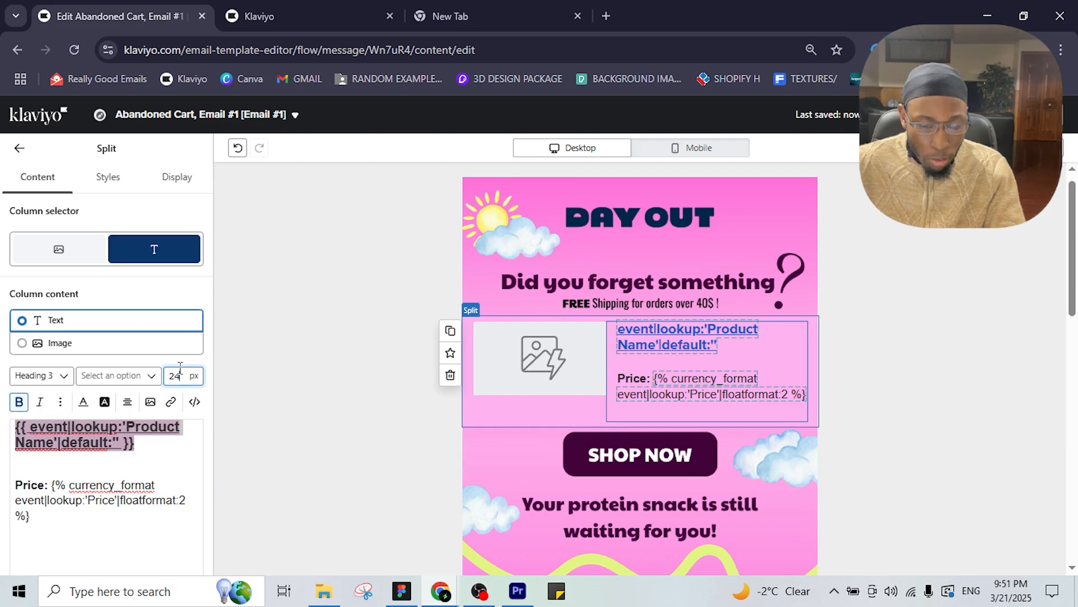
pyautogui.write('30')
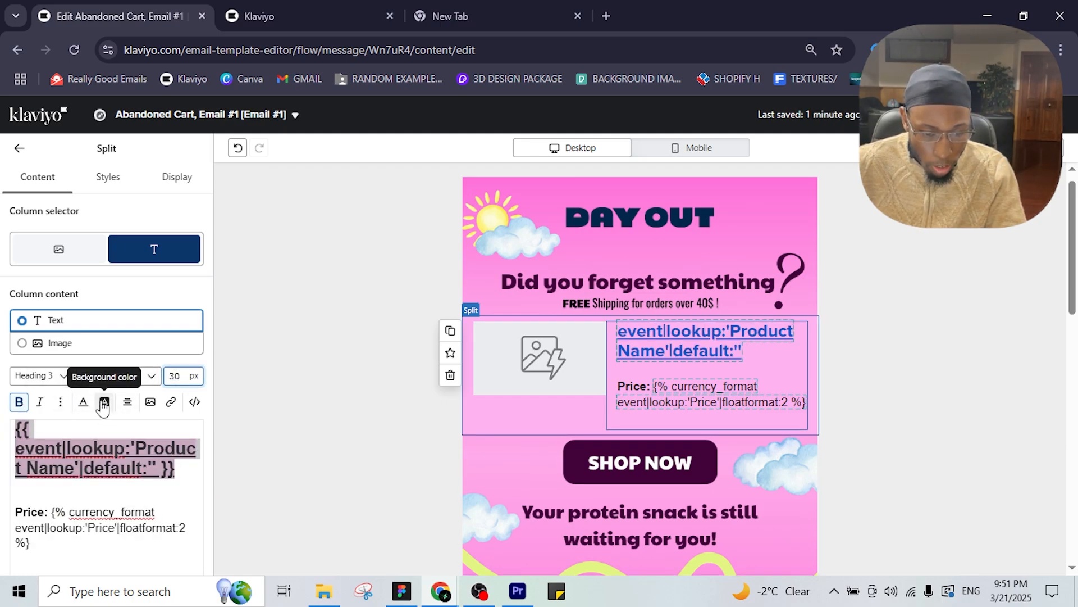
pyautogui.click(83, 402)
pyautogui.click(131, 379)
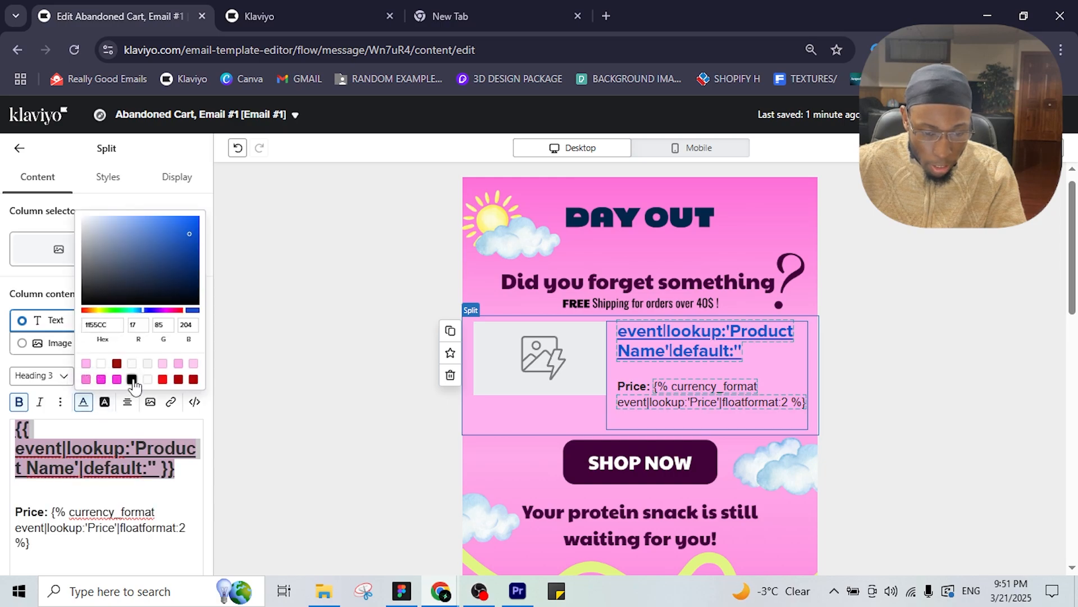
pyautogui.click(175, 489)
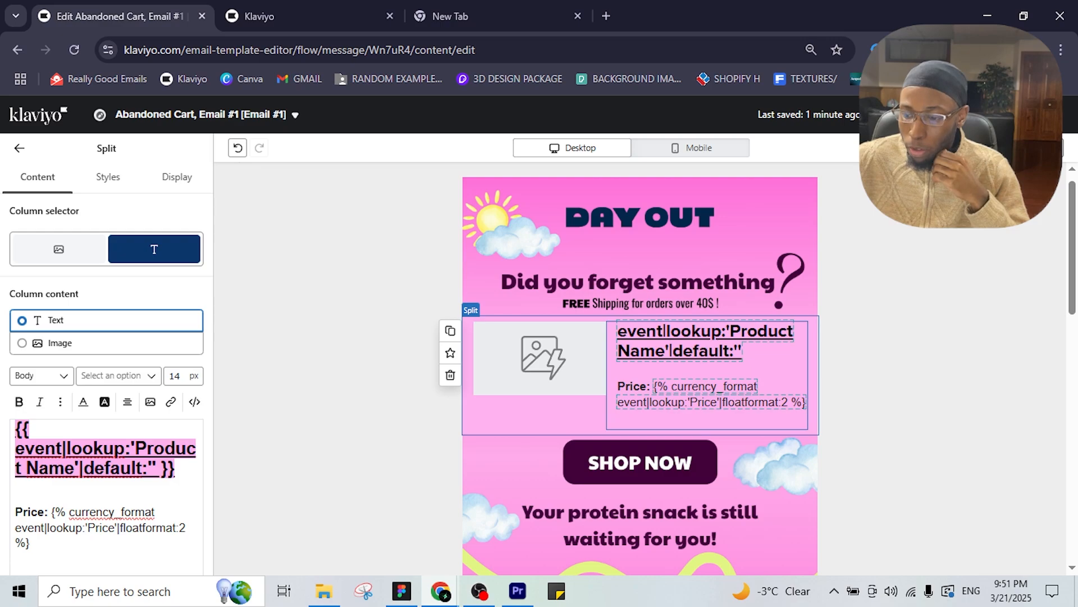
# Step: Preview the restyled product block with recent Added to Cart event data, then close the preview
pyautogui.click(1023, 148)
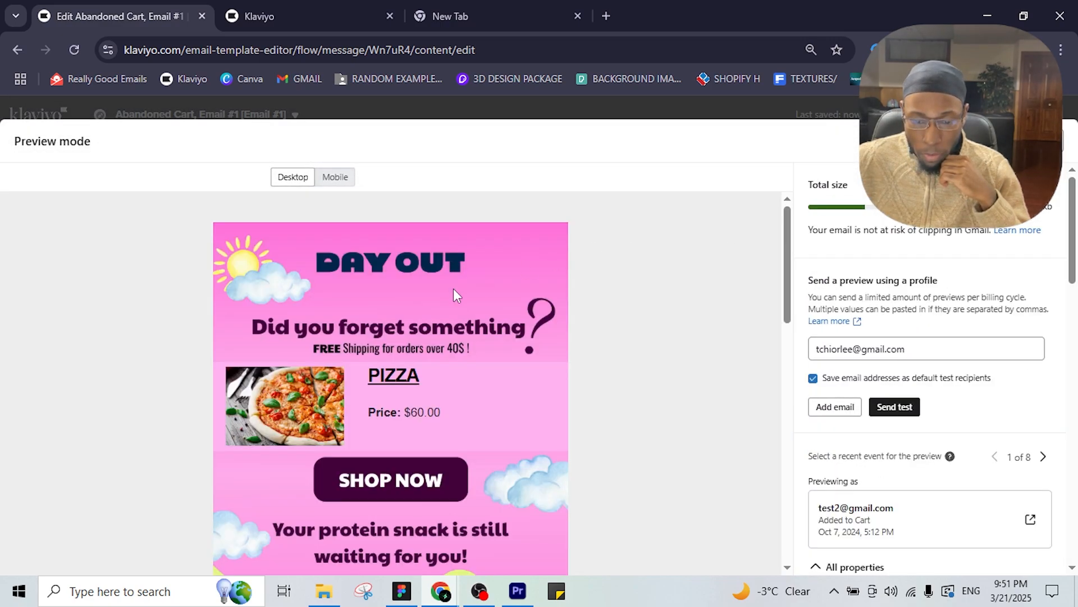
pyautogui.scroll(-3, 525, 288)
pyautogui.scroll(3, 524, 288)
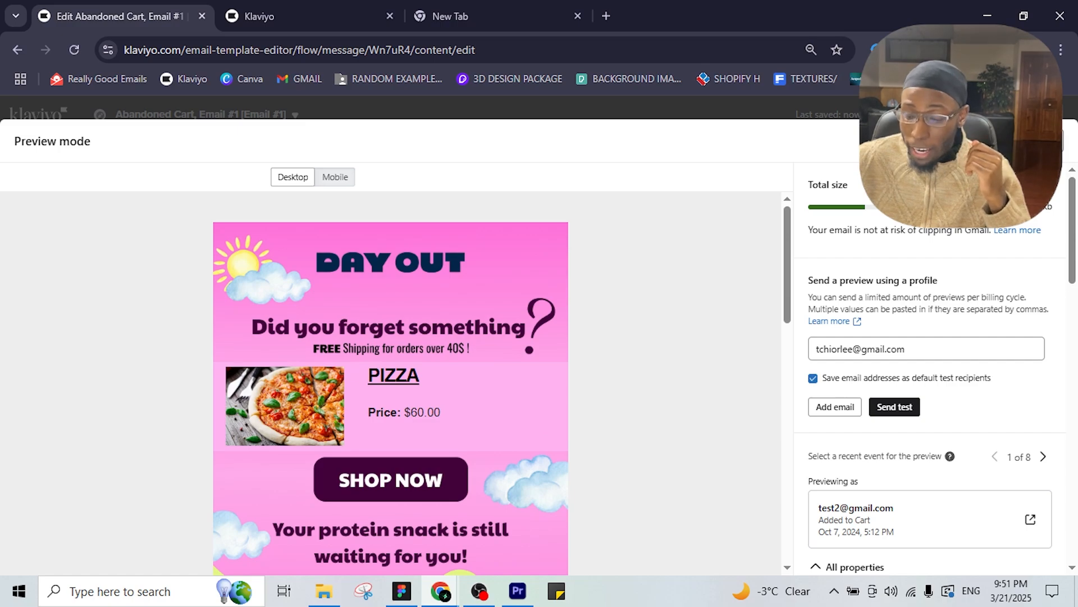
pyautogui.click(1043, 141)
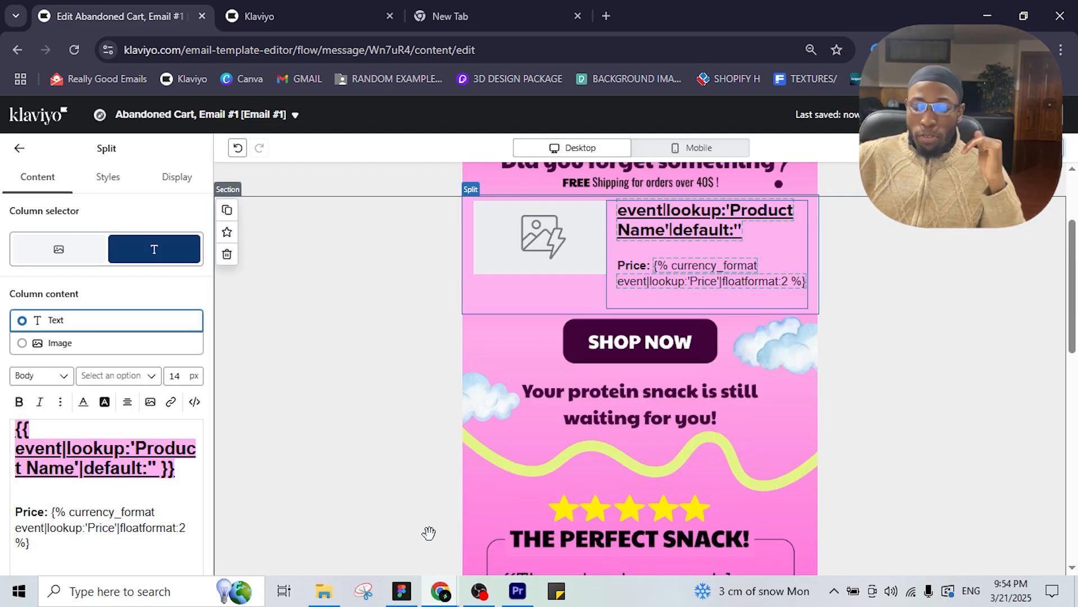
pyautogui.scroll(2, 570, 410)
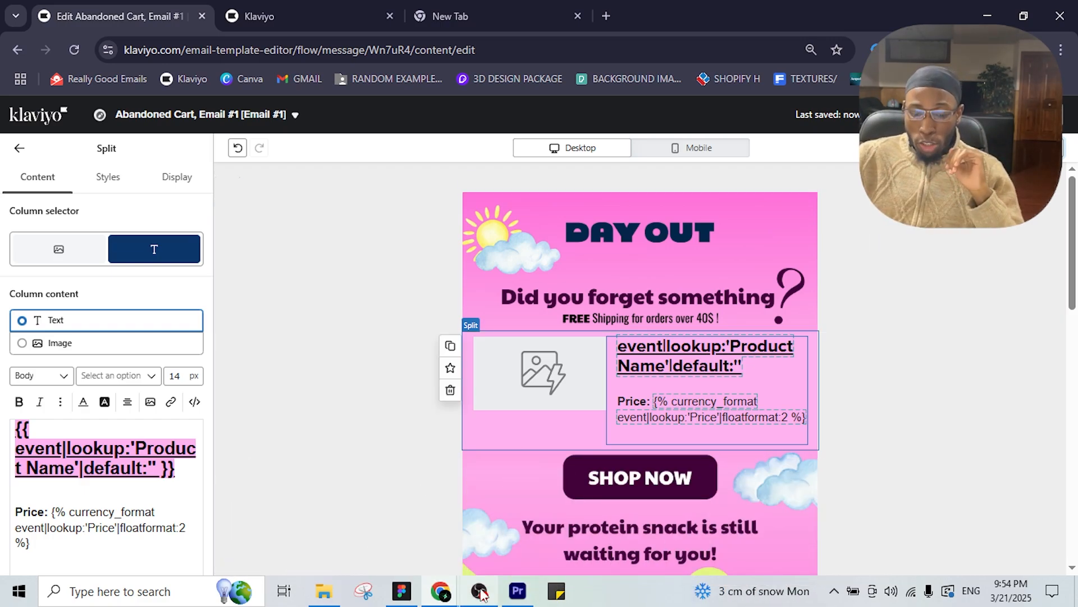
# Step: Switch to Figma and examine the agency's first-month results and contact graphic on the ABD CART page
pyautogui.click(402, 591)
pyautogui.hscroll(15, 613, 379)
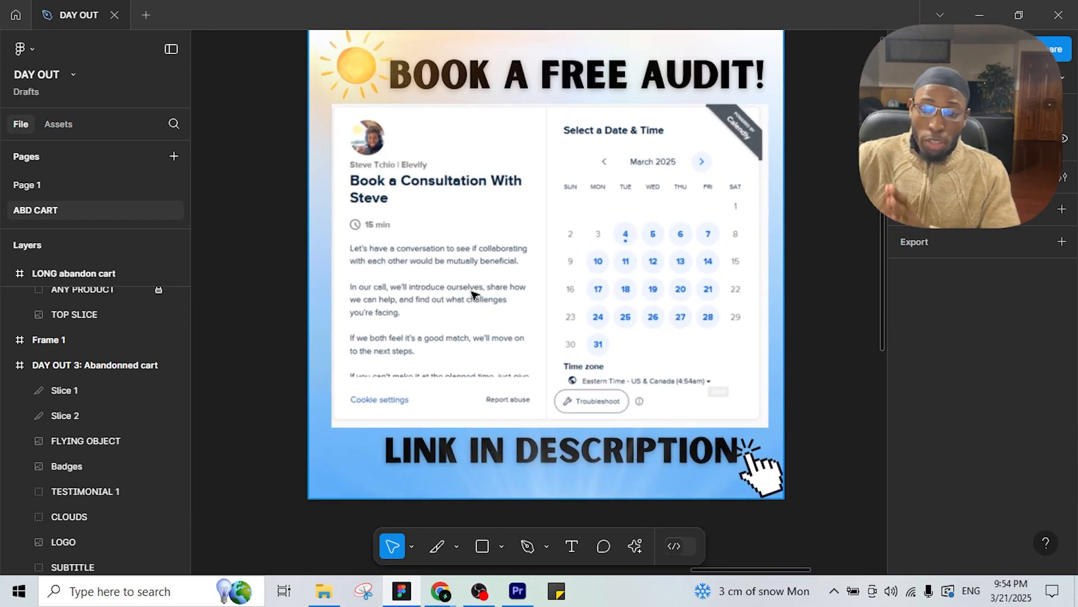
pyautogui.hscroll(-15, 506, 314)
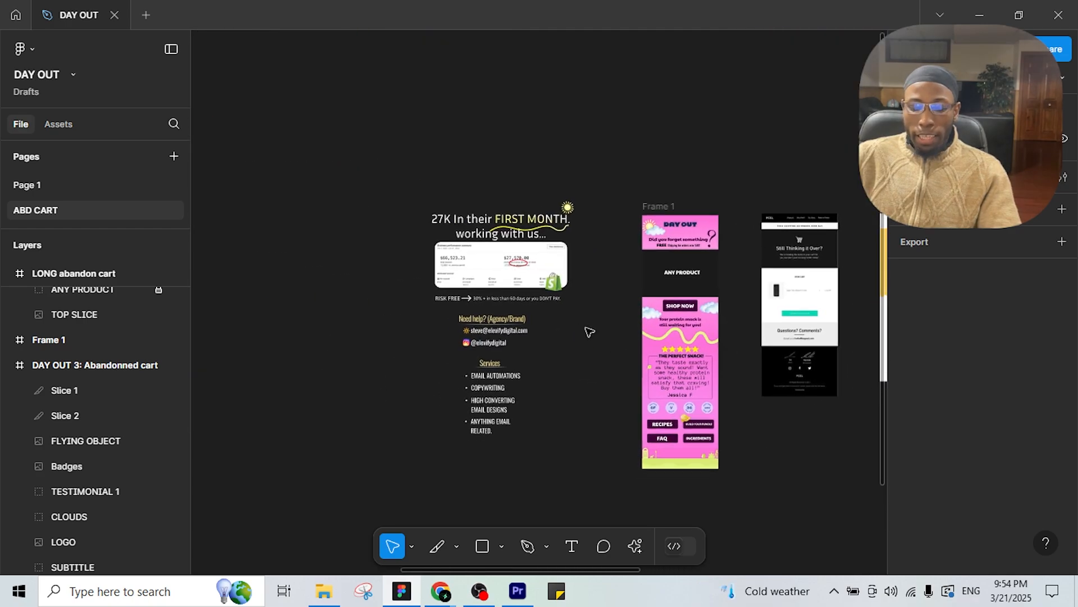
pyautogui.scroll(5, 588, 332)
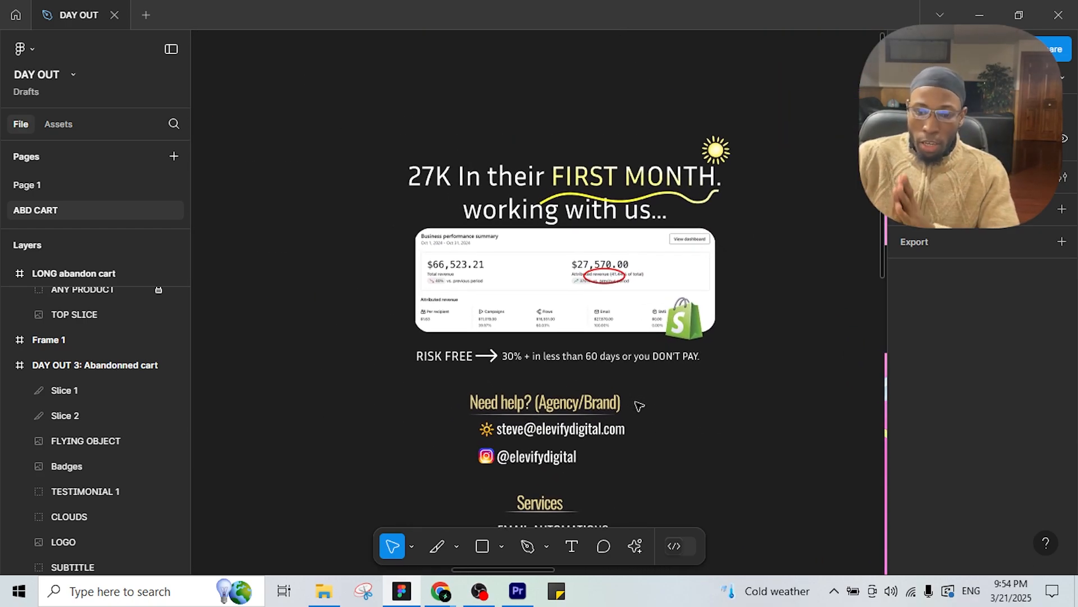
pyautogui.scroll(3, 641, 331)
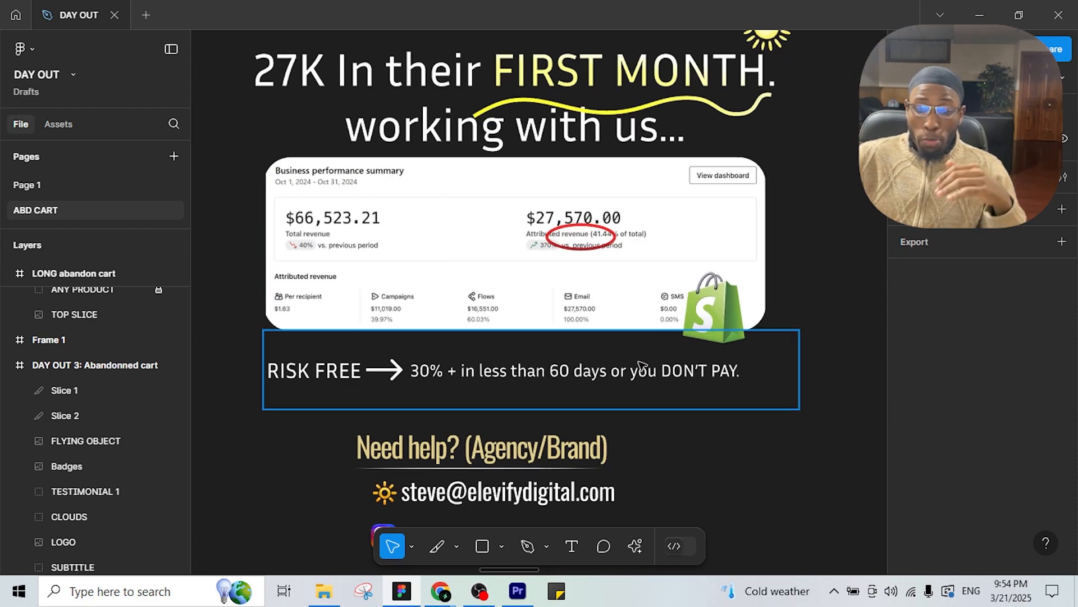